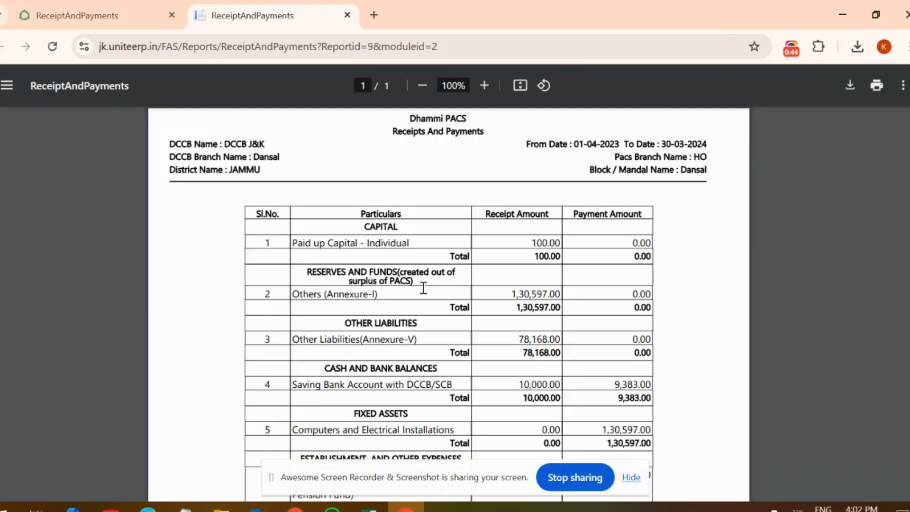
# Review the Receipts And Payments report from its first entries through the end of the statement.
pyautogui.scroll(-6, 422, 286)
pyautogui.scroll(-3, 424, 288)
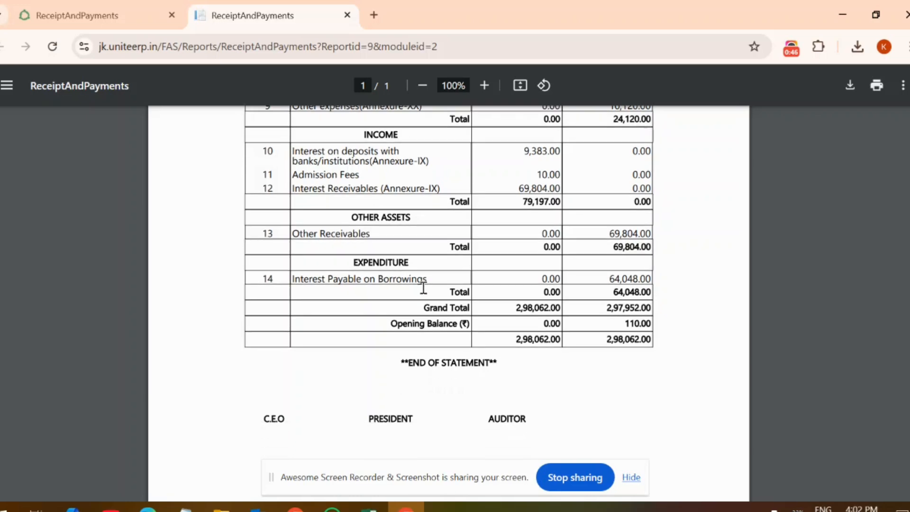
pyautogui.scroll(10, 424, 288)
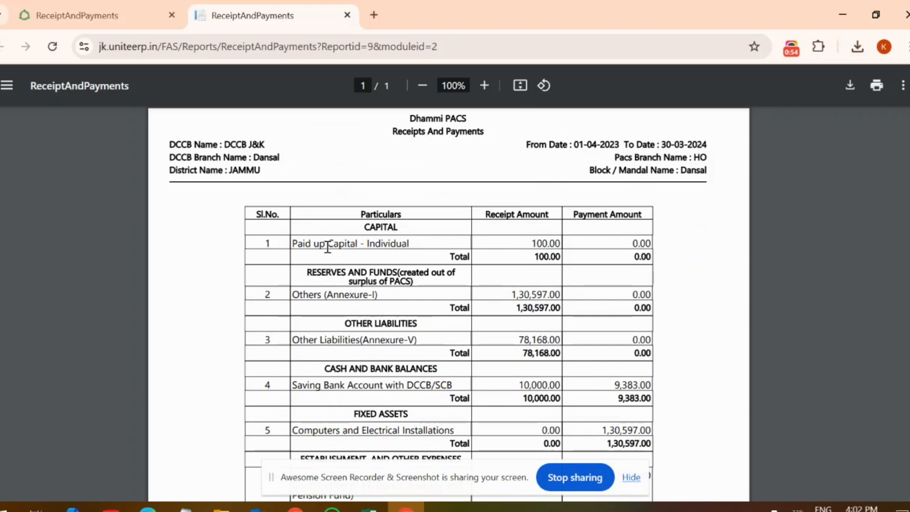
# Generate the Balance Sheet-Before Dayend report as a PDF for 31-Mar-2024 and branch HO.
pyautogui.click(109, 17)
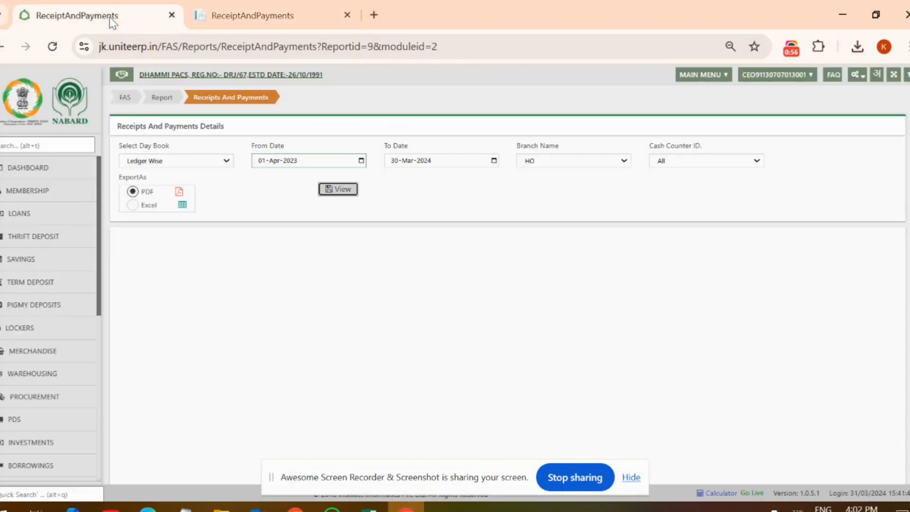
pyautogui.click(162, 98)
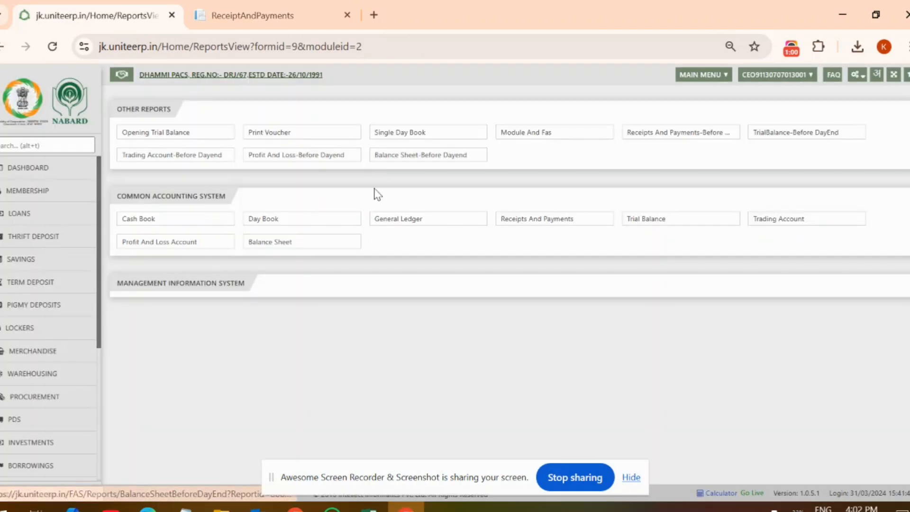
pyautogui.click(395, 162)
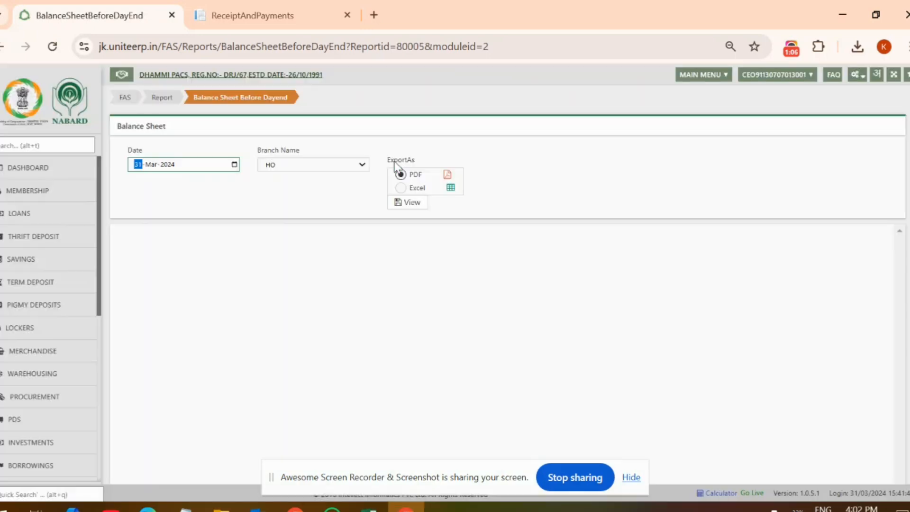
pyautogui.click(396, 202)
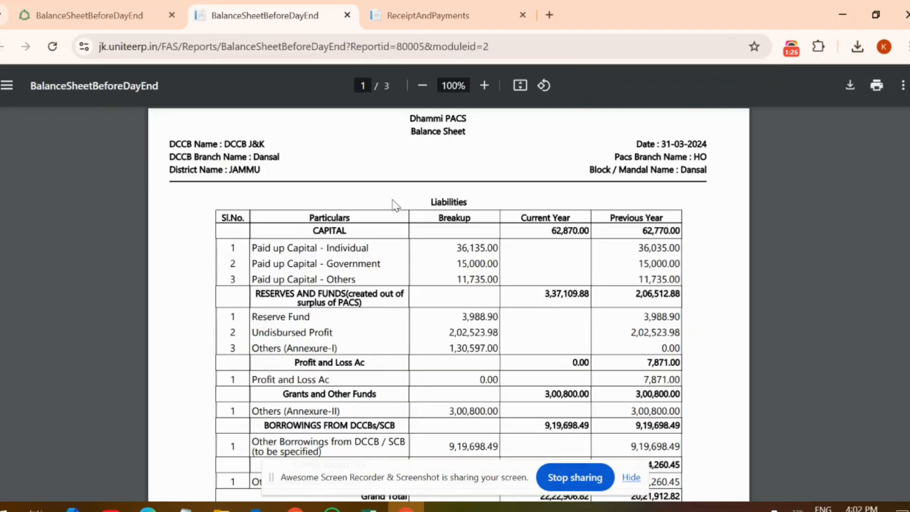
# Return the ERP page to the FAS reports list and bring the balance sheet PDF back up.
pyautogui.click(135, 15)
pyautogui.click(167, 98)
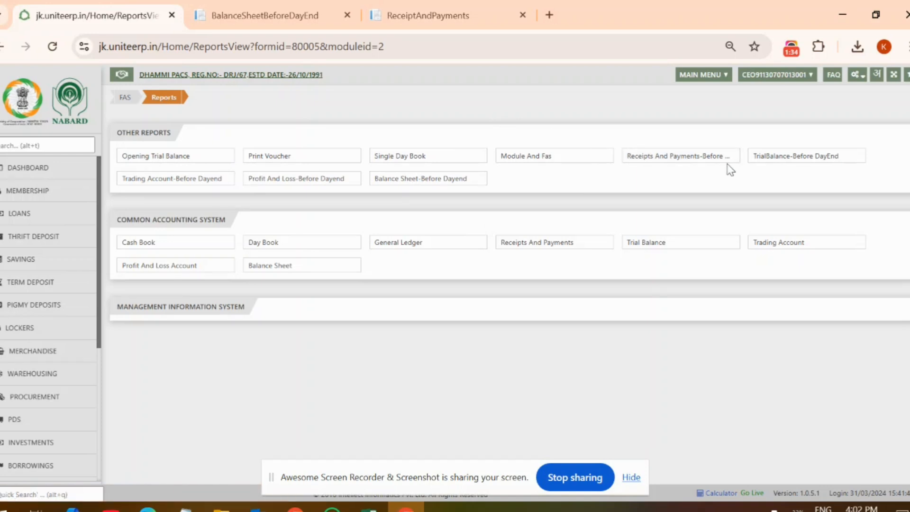
pyautogui.click(271, 16)
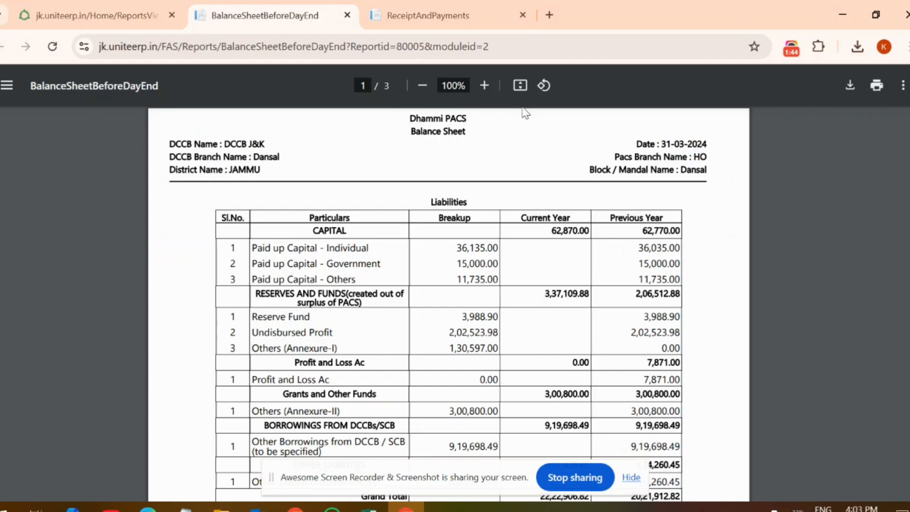
# Examine the liabilities and assets sections of the balance sheet, comparing the current and previous year columns.
pyautogui.scroll(-1, 588, 241)
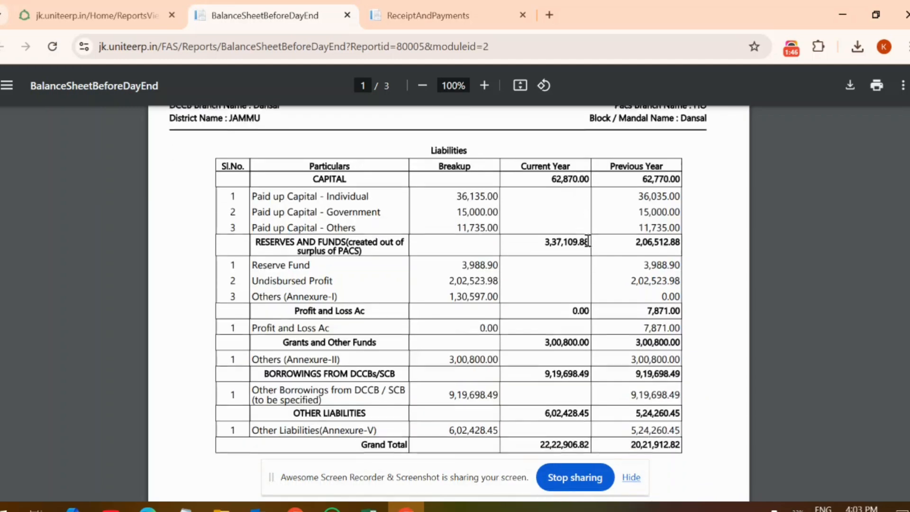
pyautogui.scroll(1, 569, 244)
pyautogui.scroll(-4, 424, 220)
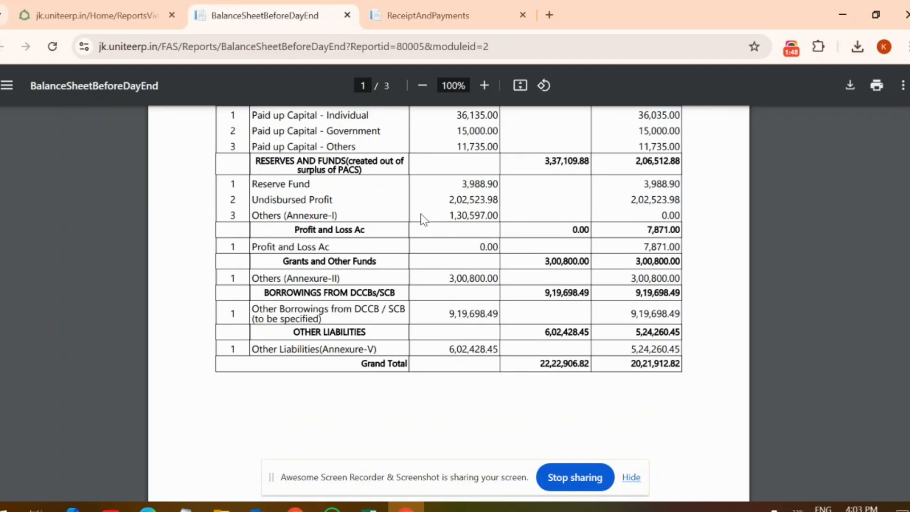
pyautogui.scroll(-10, 424, 219)
pyautogui.scroll(2, 423, 219)
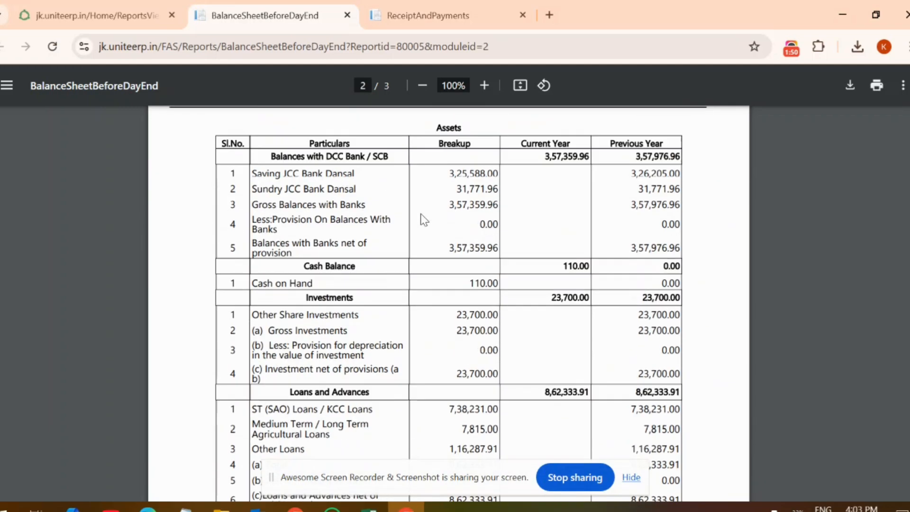
pyautogui.scroll(14, 449, 176)
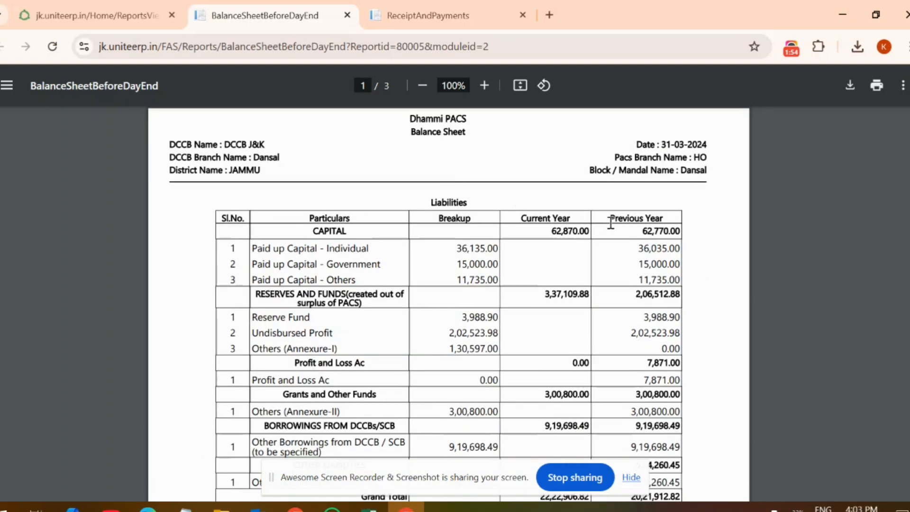
pyautogui.scroll(-4, 610, 223)
pyautogui.scroll(2, 540, 348)
pyautogui.scroll(2, 541, 347)
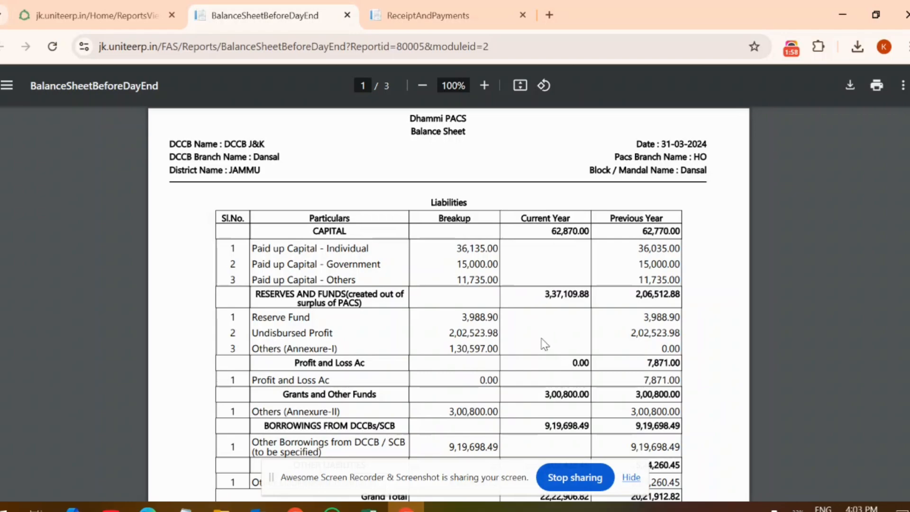
pyautogui.scroll(-15, 543, 343)
pyautogui.scroll(-13, 544, 344)
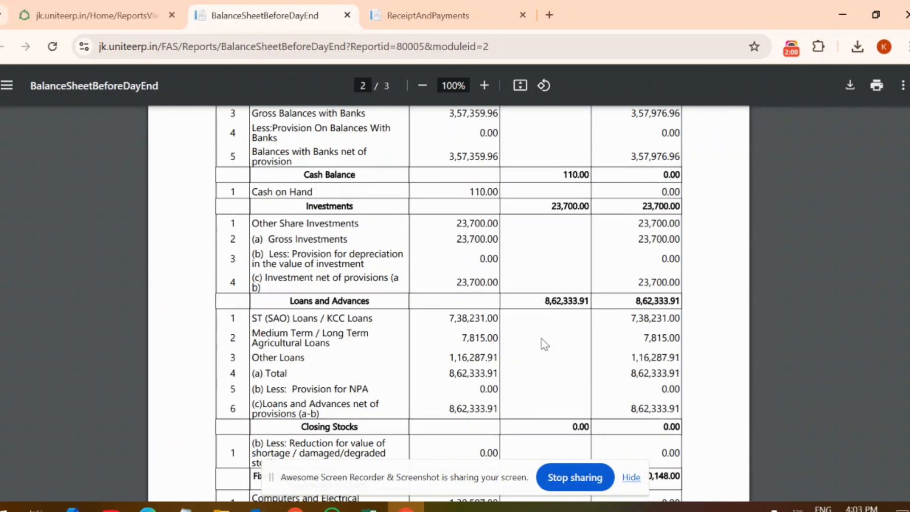
pyautogui.scroll(20, 544, 344)
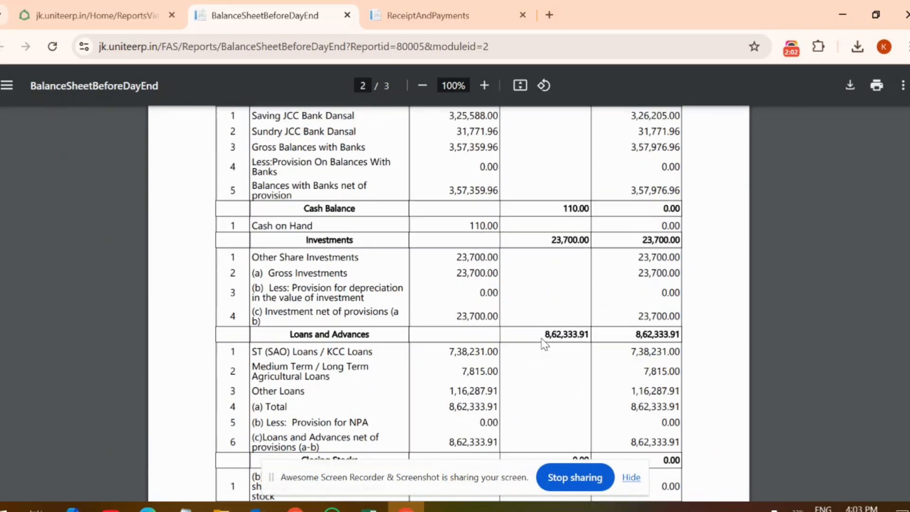
pyautogui.scroll(-1, 543, 344)
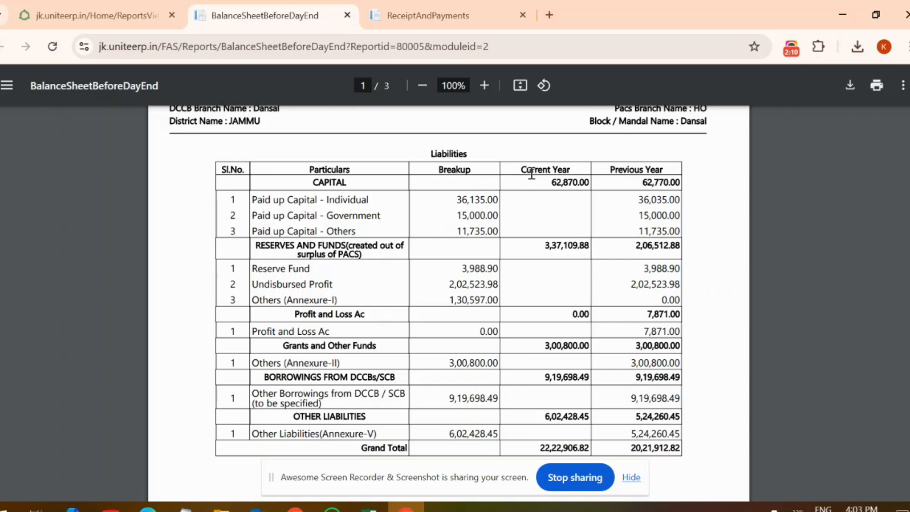
# Examine the current year liabilities on the balance sheet's first page, from capital down to the grand total.
pyautogui.scroll(-1, 537, 332)
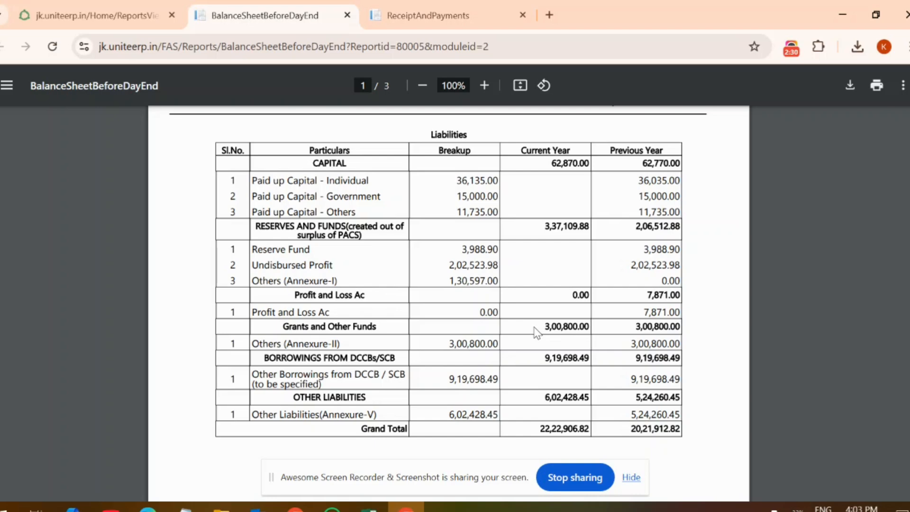
pyautogui.scroll(1, 536, 332)
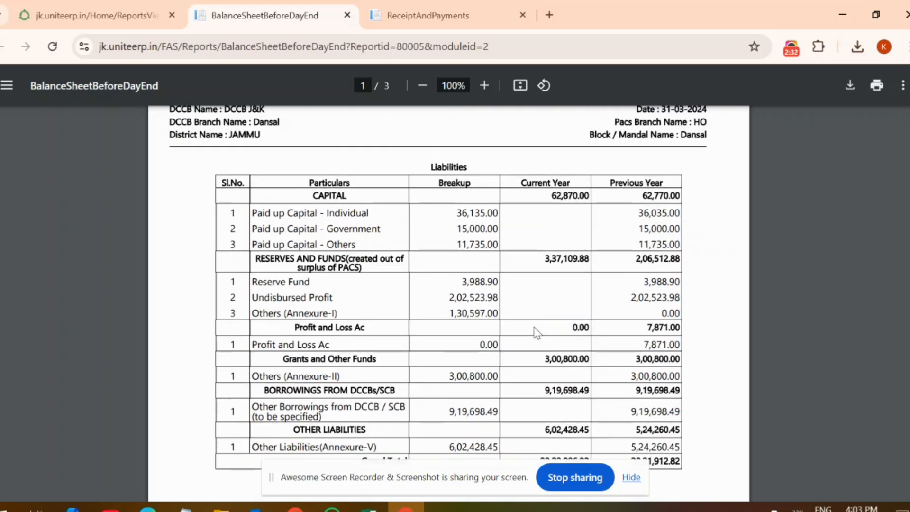
pyautogui.scroll(-1, 536, 333)
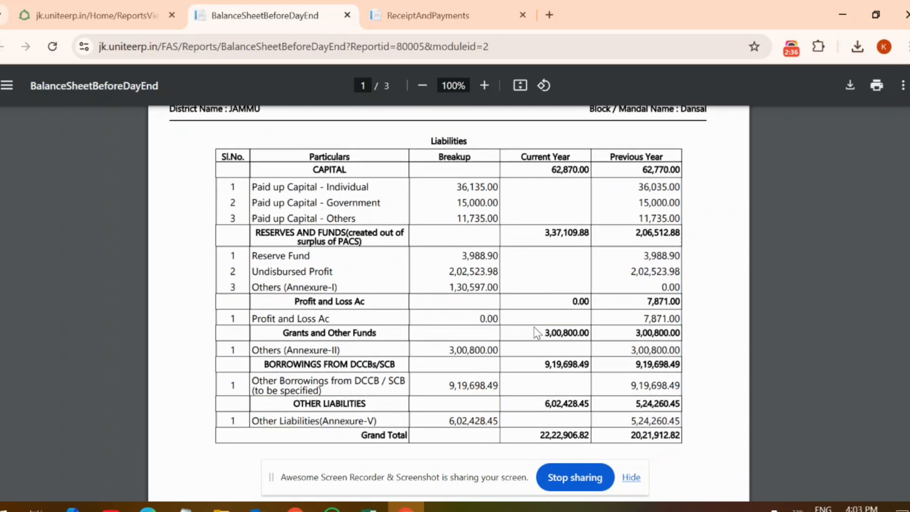
pyautogui.scroll(-8, 537, 326)
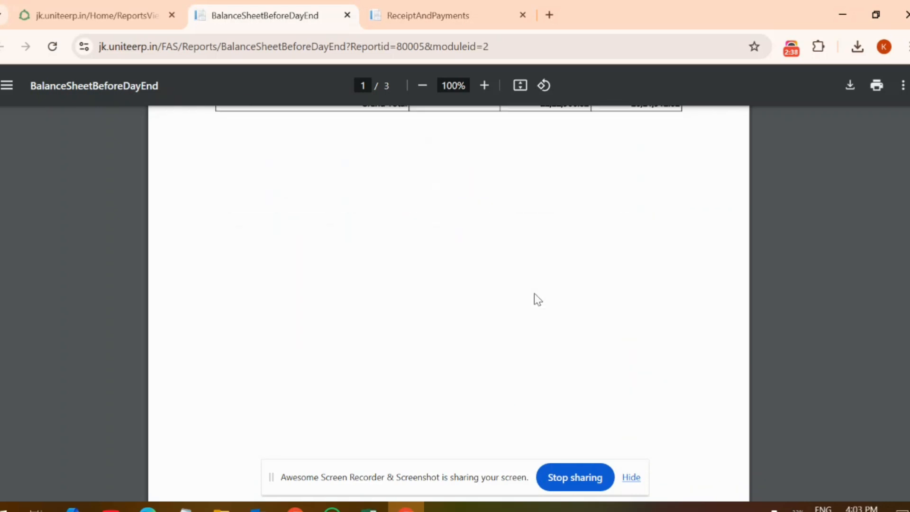
pyautogui.scroll(4, 535, 297)
pyautogui.scroll(5, 535, 295)
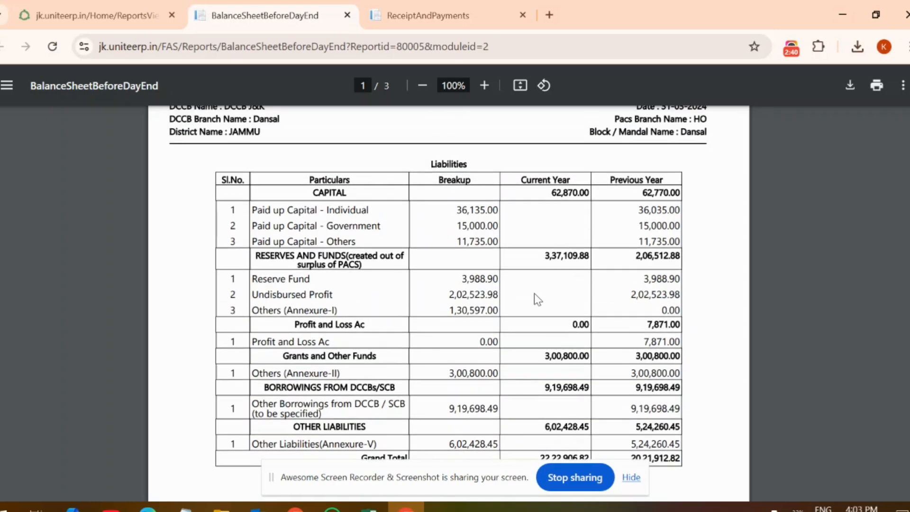
pyautogui.scroll(-2, 534, 294)
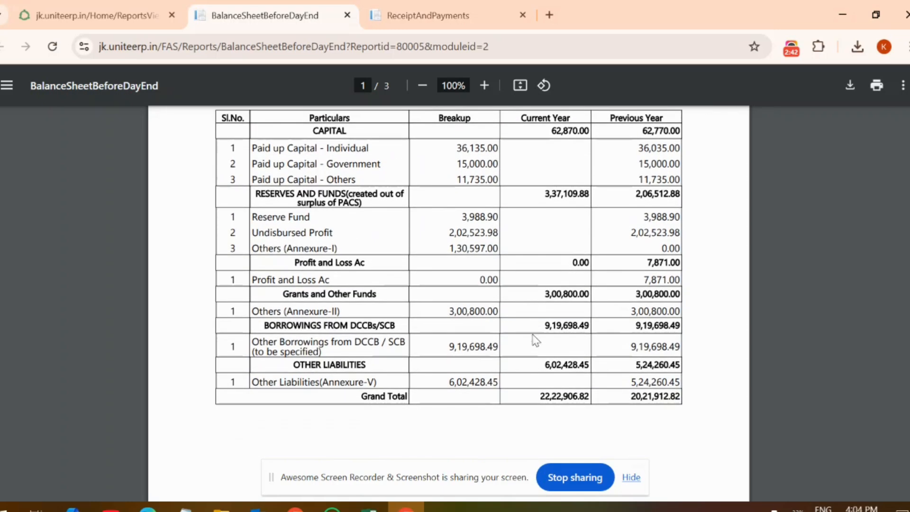
pyautogui.scroll(1, 530, 207)
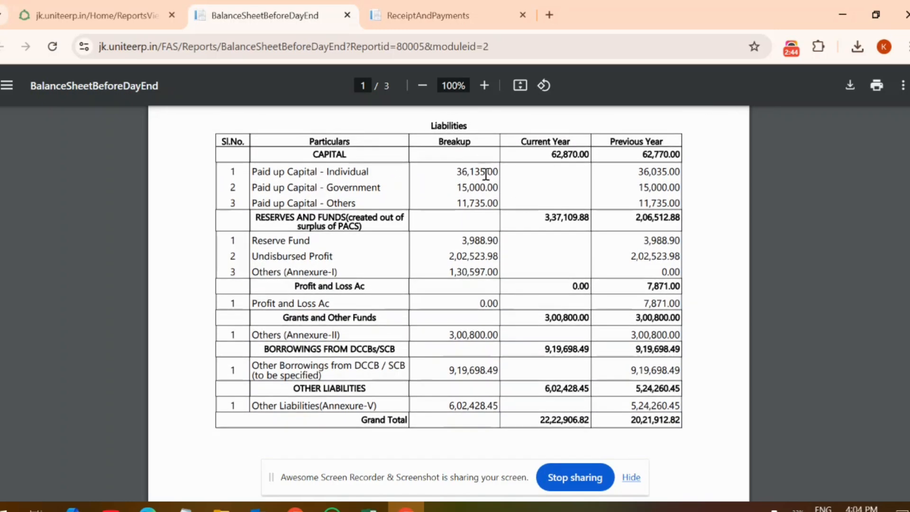
# Compare the current year grand total of assets on the last page with that of liabilities on the first page.
pyautogui.scroll(-20, 588, 426)
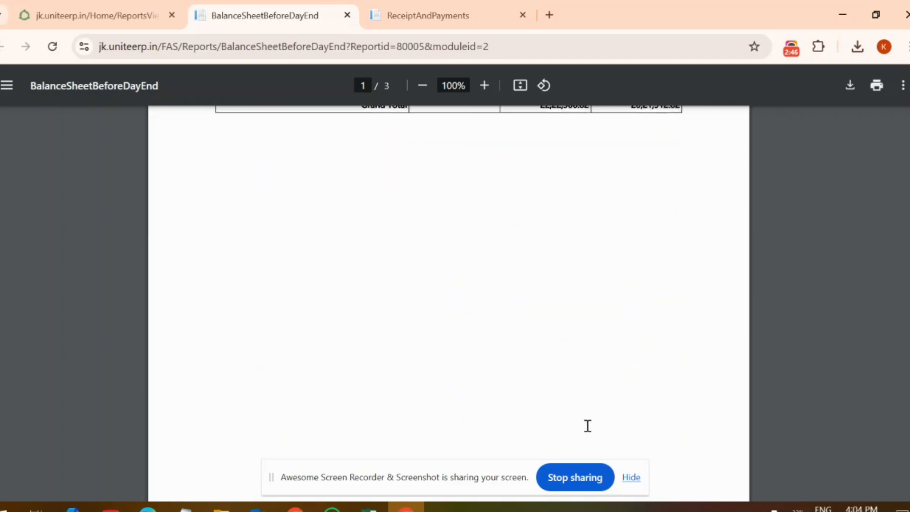
pyautogui.scroll(-4, 588, 426)
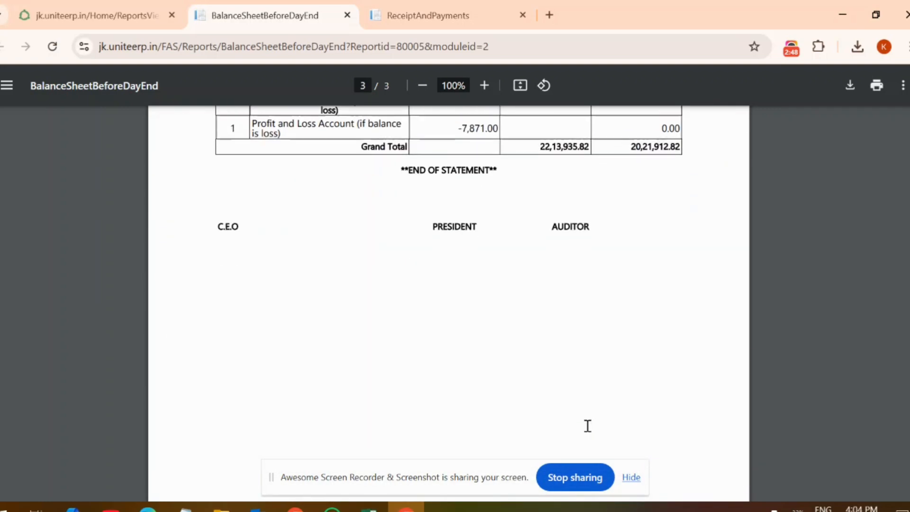
pyautogui.scroll(1, 555, 158)
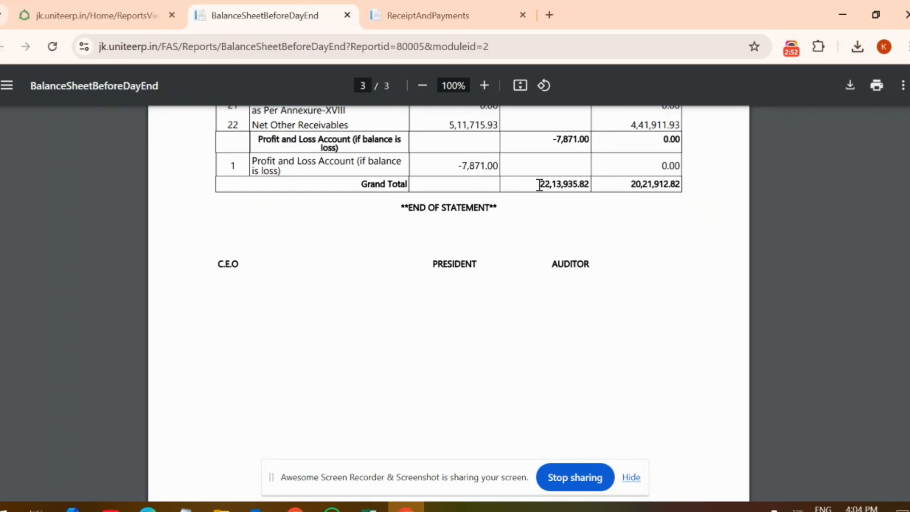
pyautogui.moveTo(539, 185); pyautogui.dragTo(583, 184)
pyautogui.scroll(20, 584, 184)
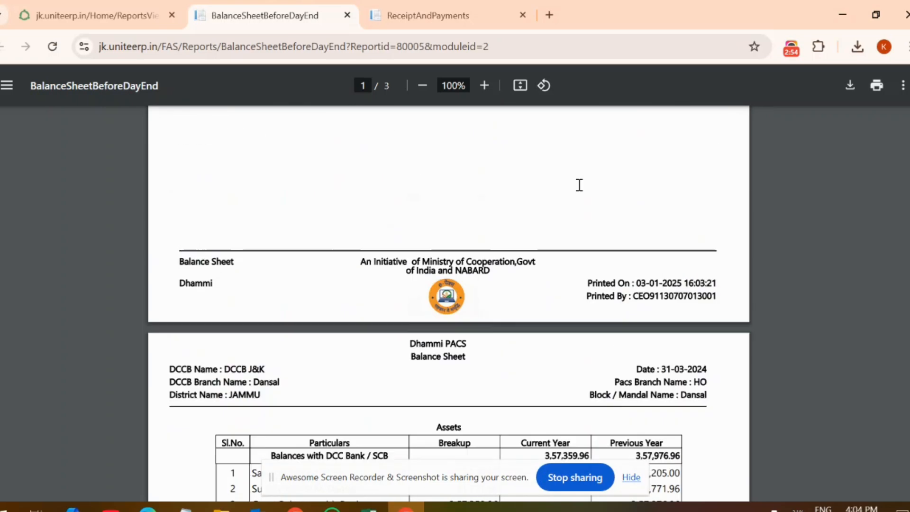
pyautogui.scroll(8, 580, 185)
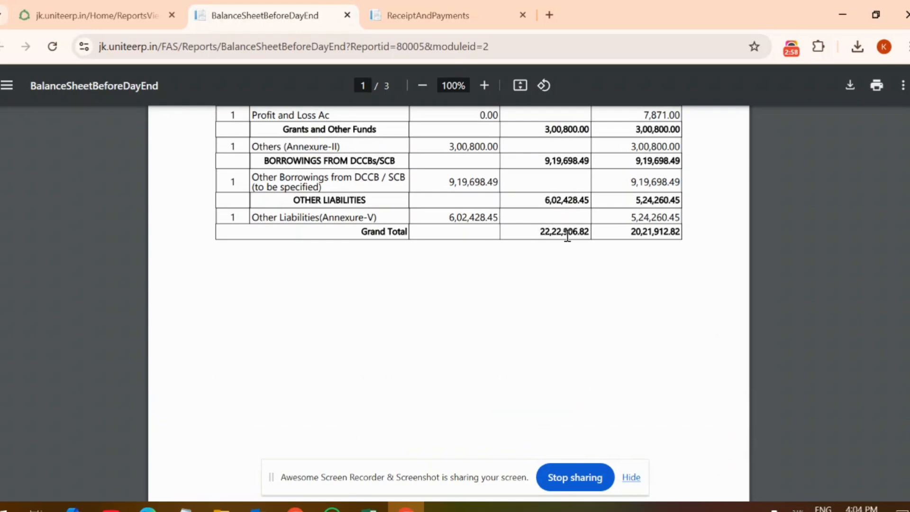
pyautogui.scroll(2, 582, 232)
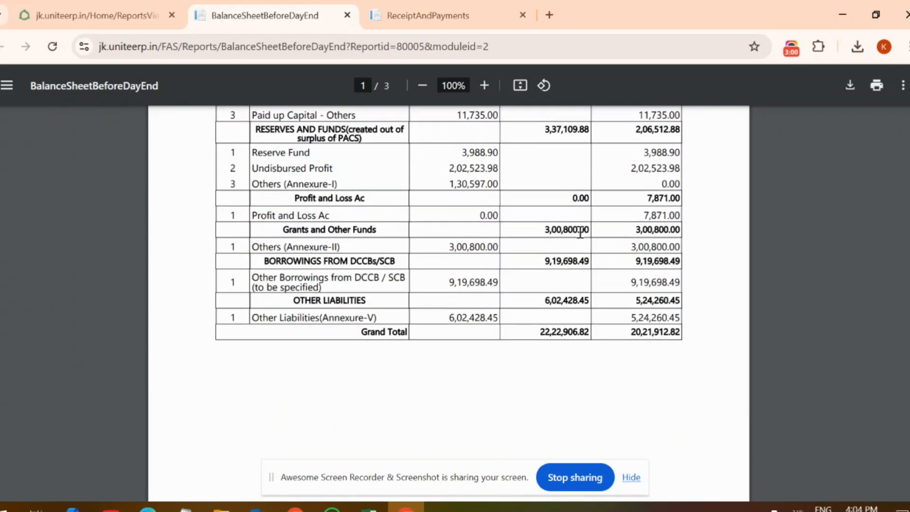
pyautogui.scroll(3, 581, 233)
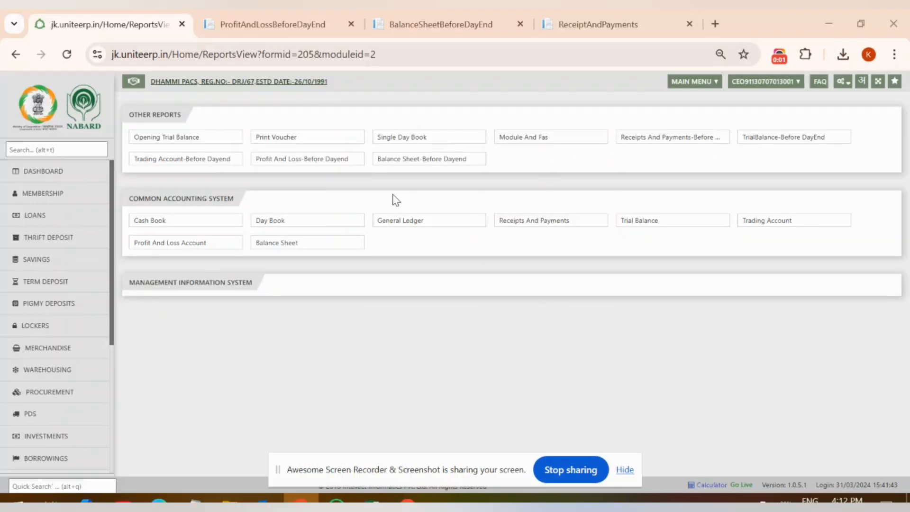
# Generate the Profit And Loss-Before Dayend report as a PDF for 31-Mar-2024 and branch HO, and view its totals.
pyautogui.click(286, 12)
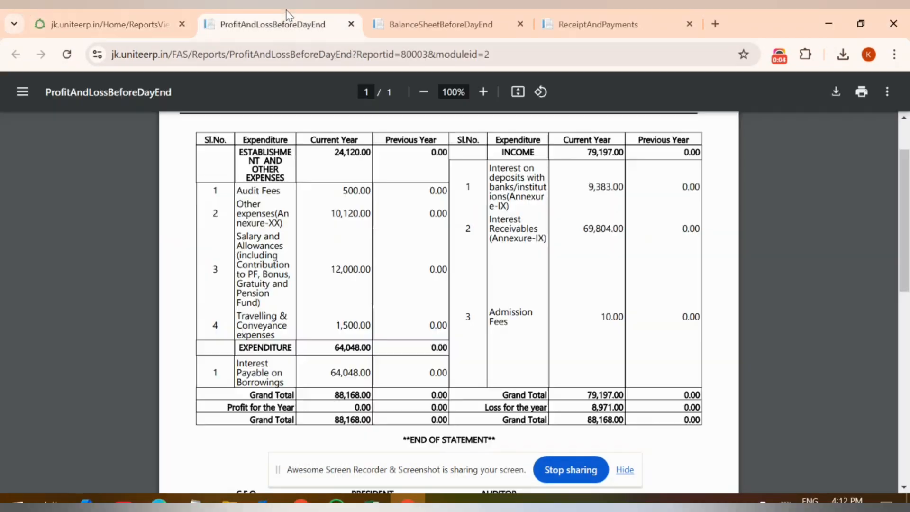
pyautogui.click(140, 10)
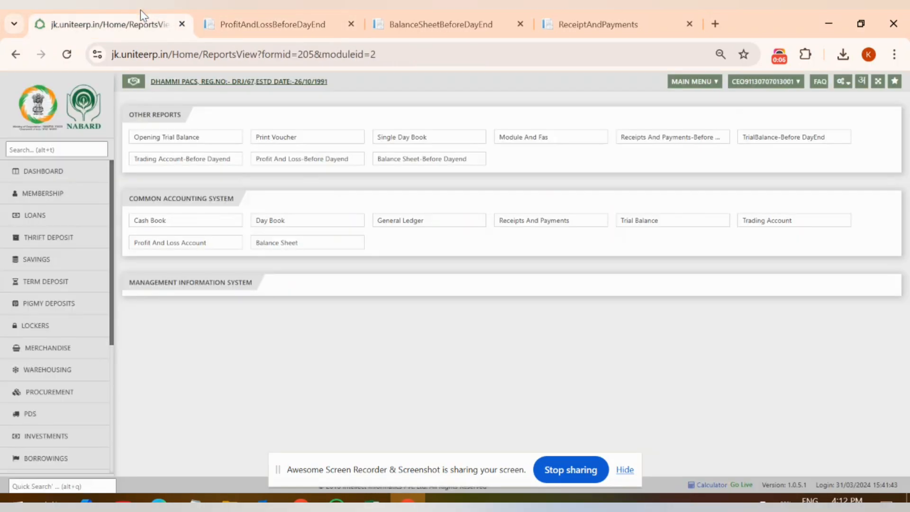
pyautogui.click(285, 162)
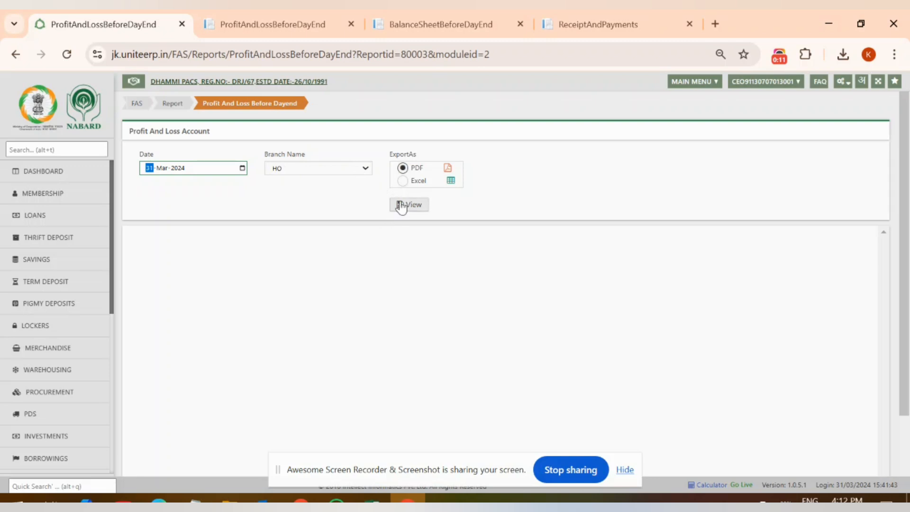
pyautogui.click(403, 205)
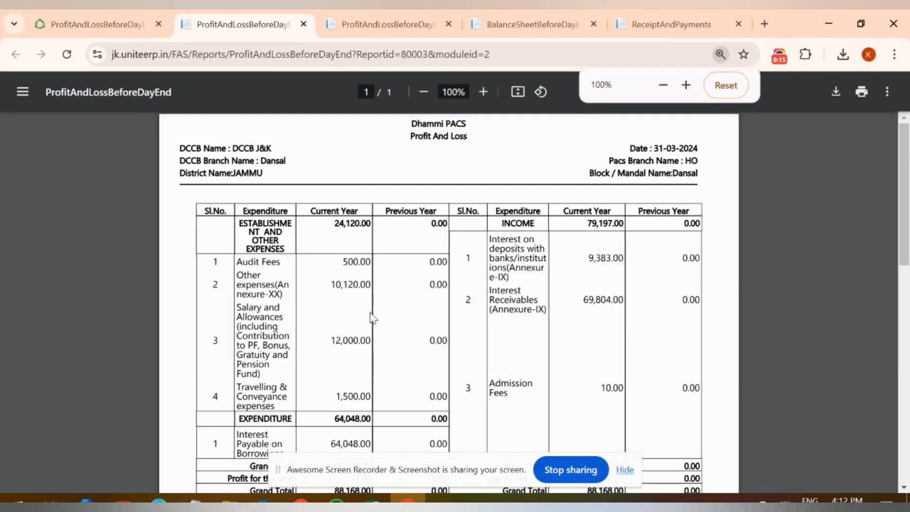
pyautogui.scroll(-2, 371, 319)
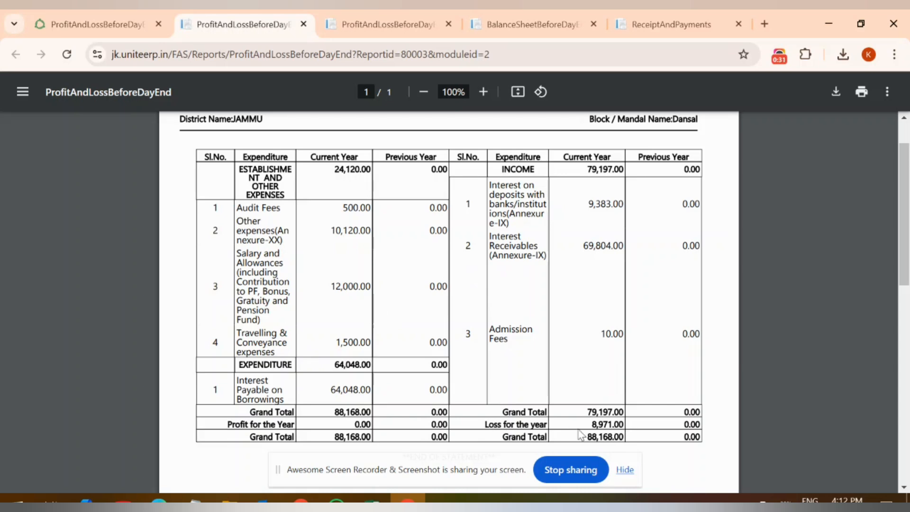
# Generate the Opening Trial Balance report as a PDF with the from date 01-04-2024 and branch All.
pyautogui.click(91, 10)
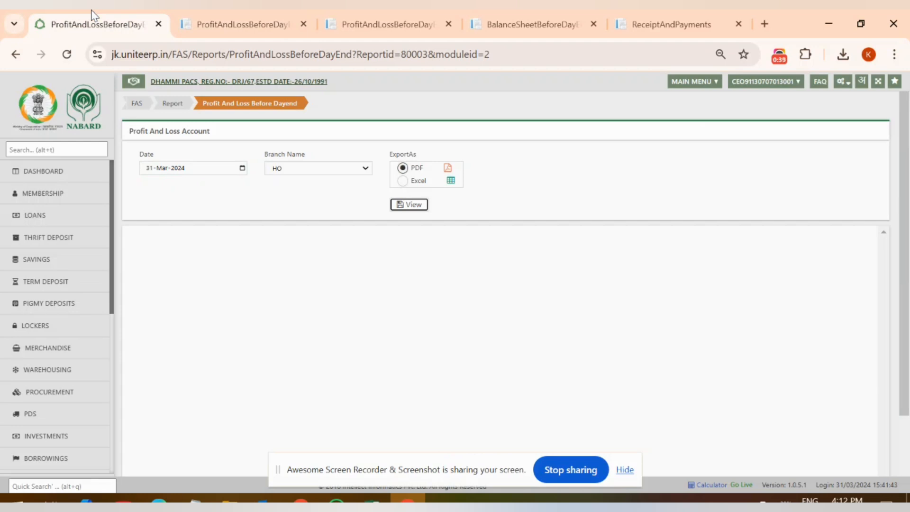
pyautogui.click(171, 104)
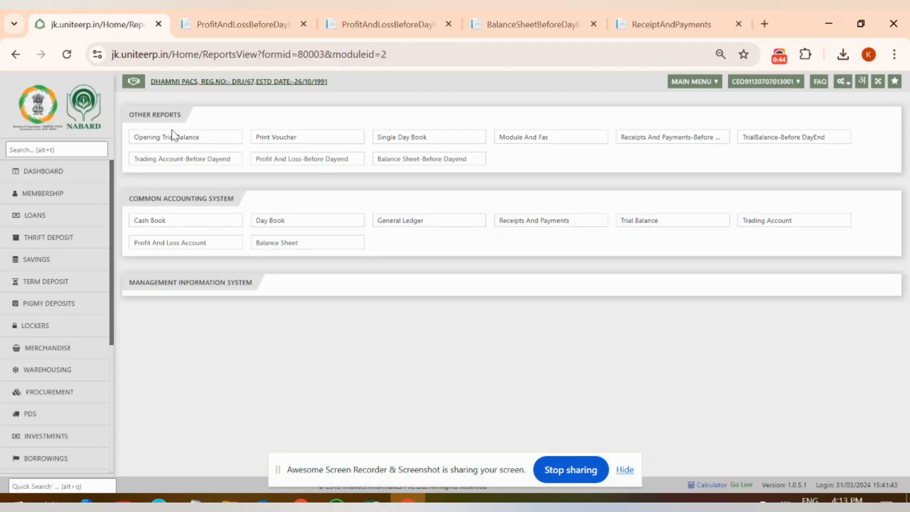
pyautogui.click(173, 134)
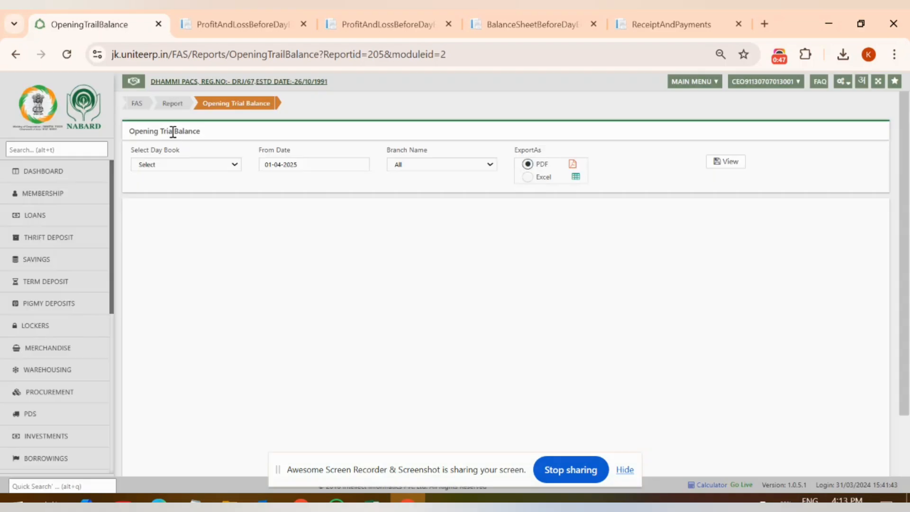
pyautogui.click(330, 167)
pyautogui.press('BackSpace')
pyautogui.write('4')
pyautogui.press('Return')
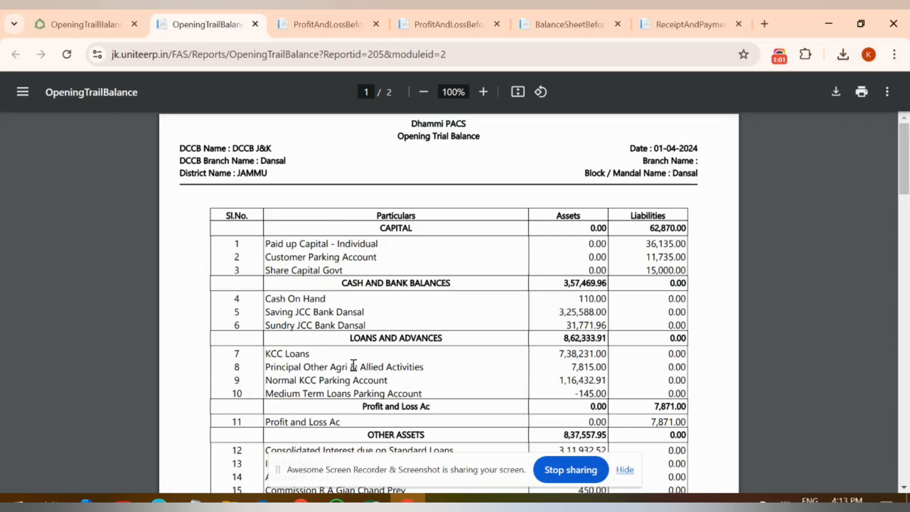
# Compare the adjustment amount below the opening trial balance's grand total with the loss for the year in the profit and loss report.
pyautogui.scroll(-20, 356, 351)
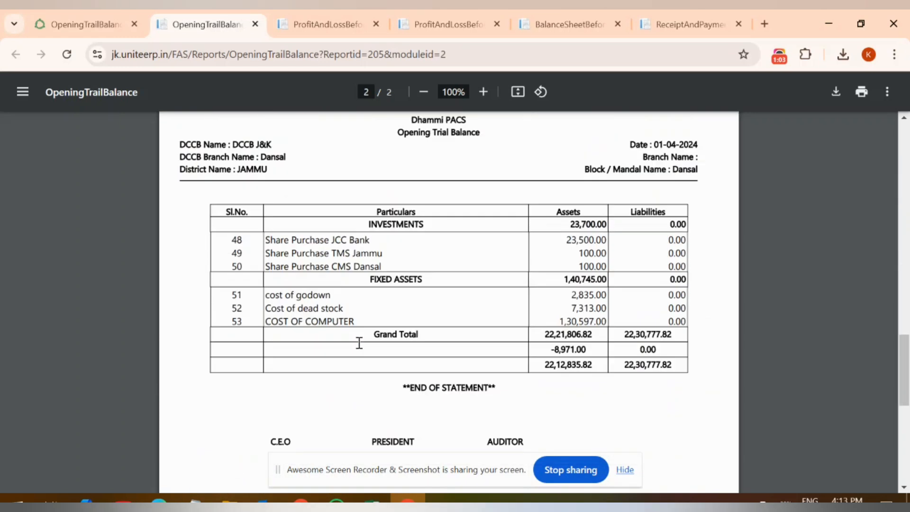
pyautogui.scroll(5, 359, 343)
pyautogui.scroll(2, 360, 343)
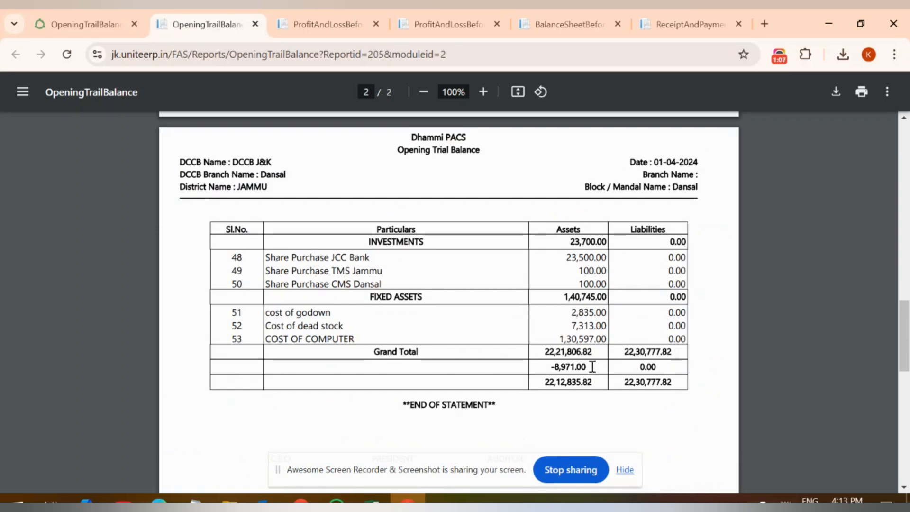
pyautogui.moveTo(590, 366); pyautogui.dragTo(535, 378)
pyautogui.click(336, 14)
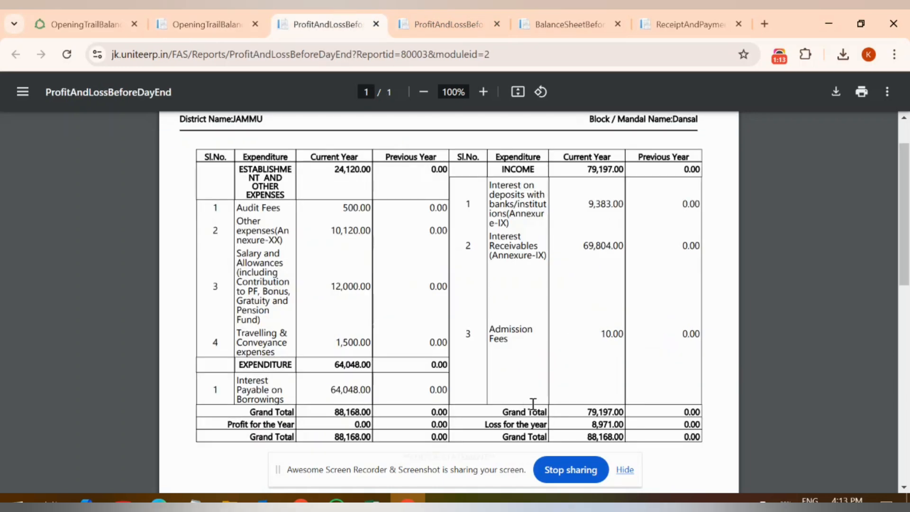
pyautogui.click(210, 21)
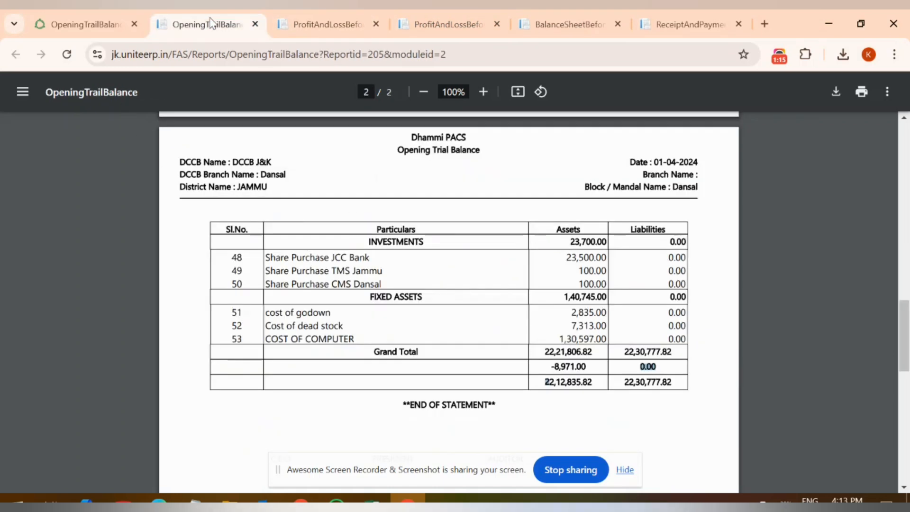
# Examine the opening trial balance's heads and closing totals, focusing on the Profit and Loss Ac entry on the first page.
pyautogui.scroll(15, 281, 138)
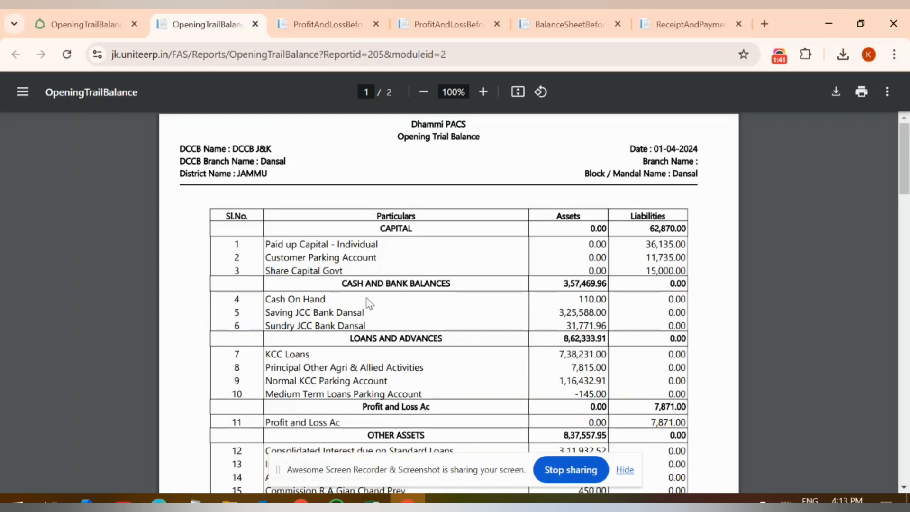
pyautogui.scroll(-1, 369, 303)
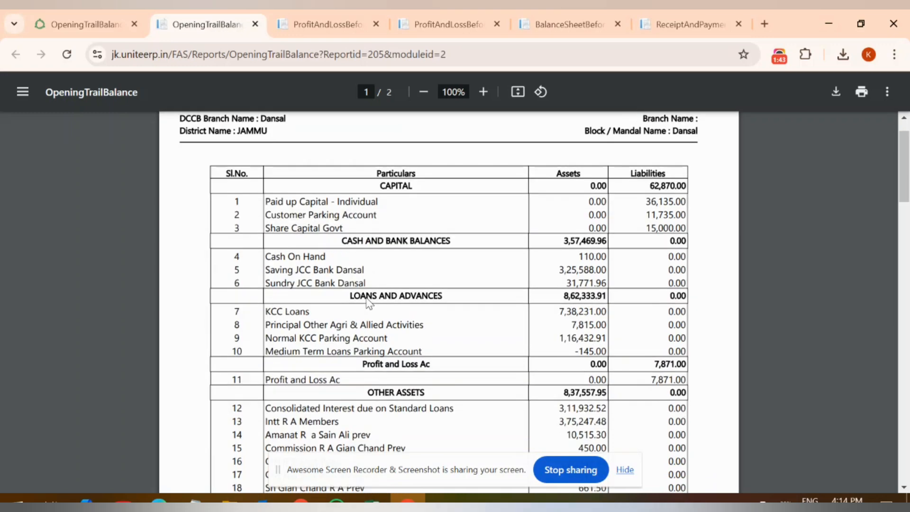
pyautogui.scroll(-18, 369, 303)
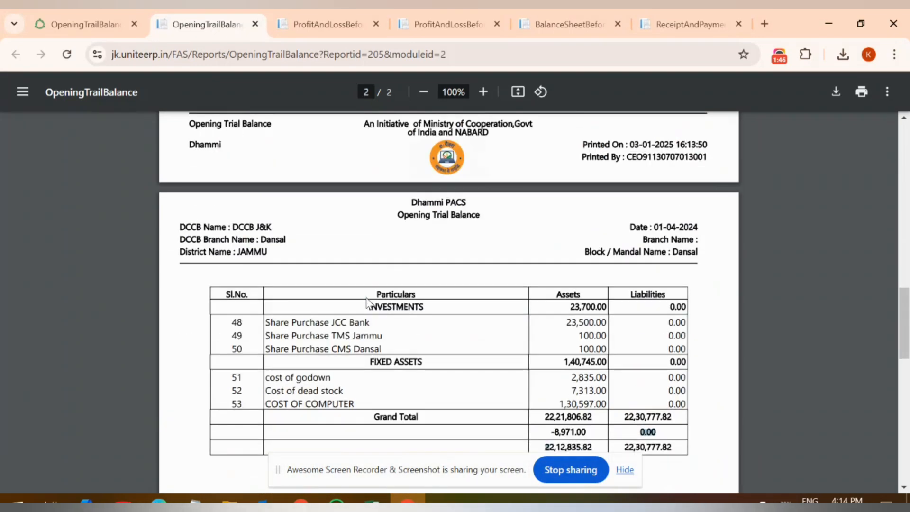
pyautogui.click(563, 429)
pyautogui.scroll(15, 563, 429)
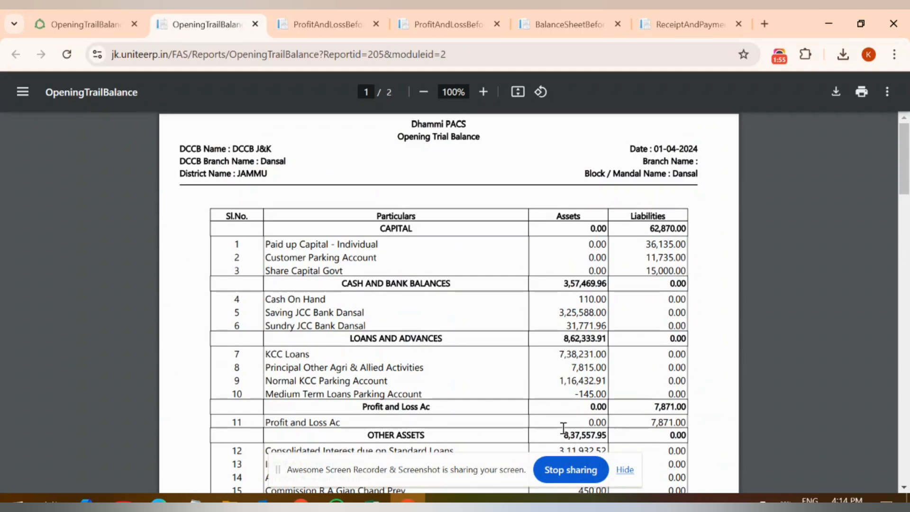
pyautogui.scroll(-1, 480, 429)
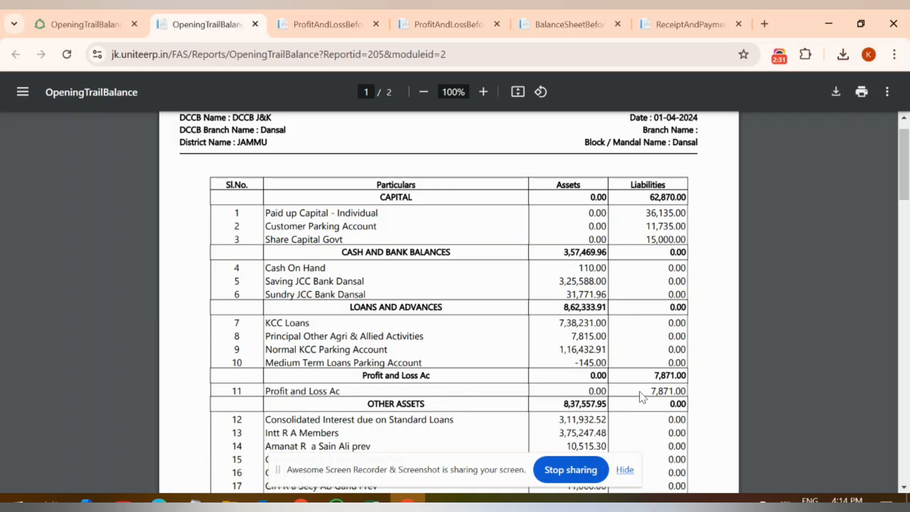
pyautogui.scroll(-1, 651, 392)
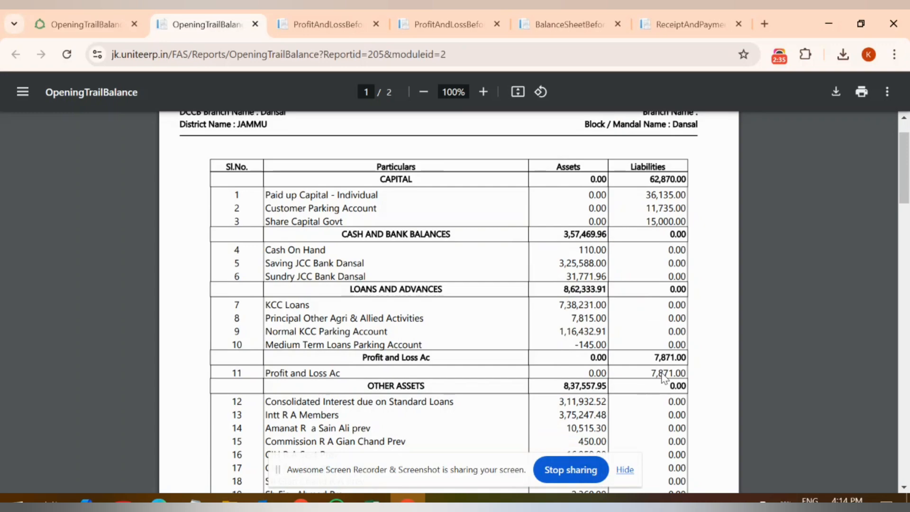
pyautogui.scroll(-6, 434, 335)
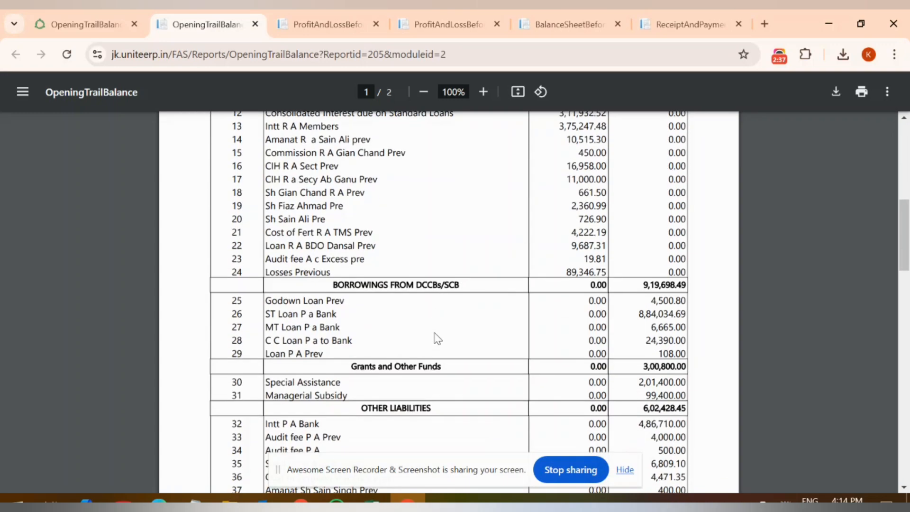
pyautogui.scroll(6, 434, 335)
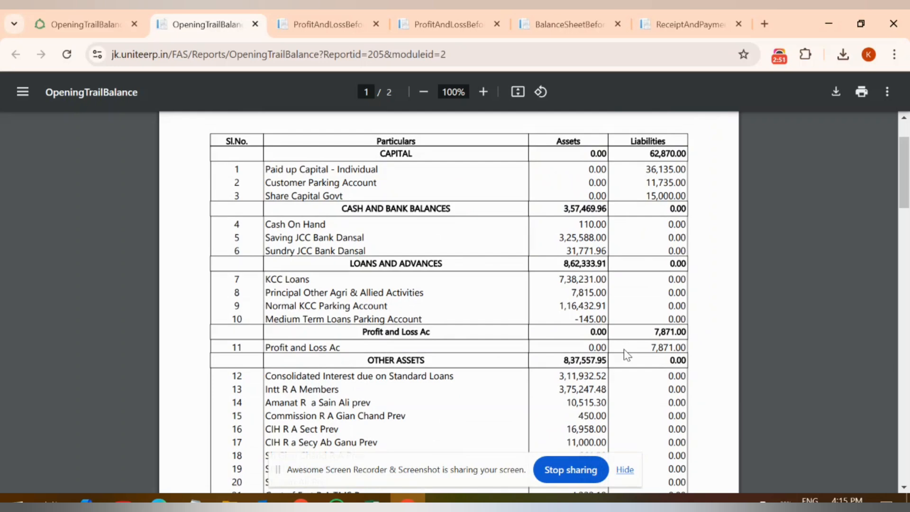
pyautogui.scroll(-1, 624, 349)
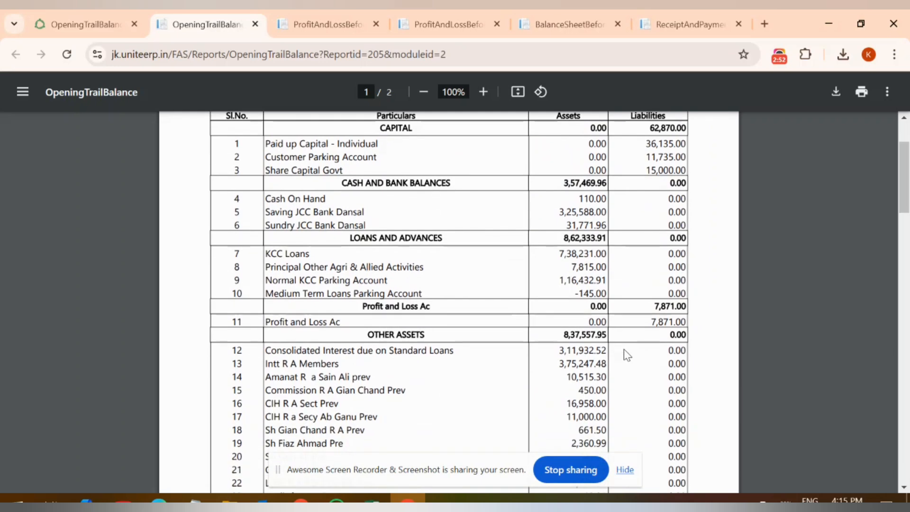
# Return to the services dashboard and open the Other Transfer voucher form in the FAS module.
pyautogui.click(121, 19)
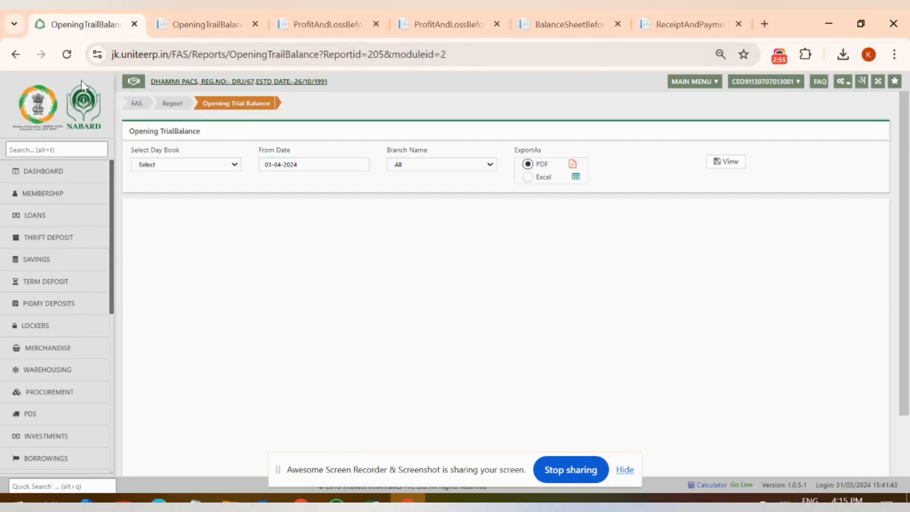
pyautogui.click(66, 115)
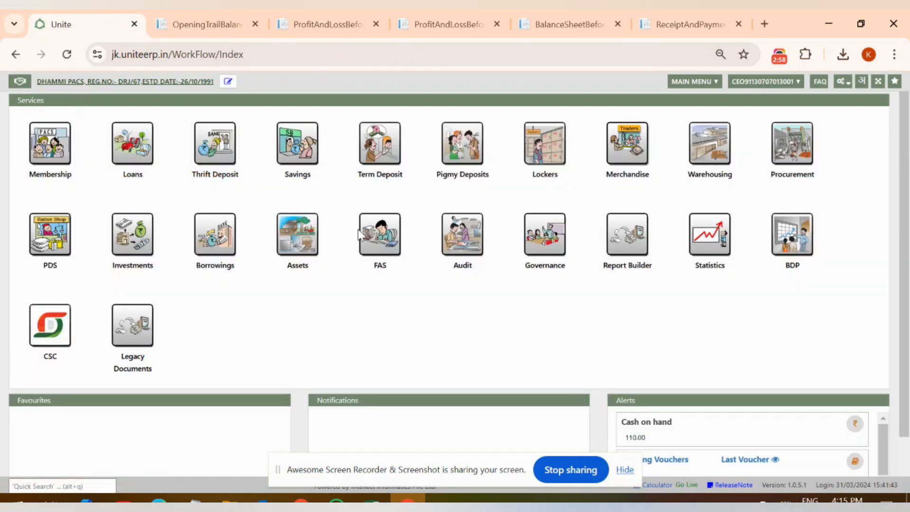
pyautogui.click(382, 235)
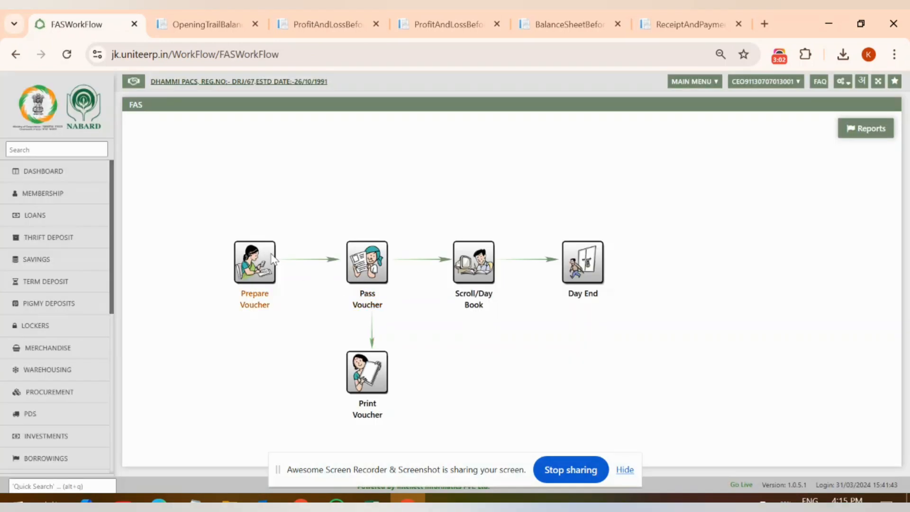
pyautogui.click(273, 259)
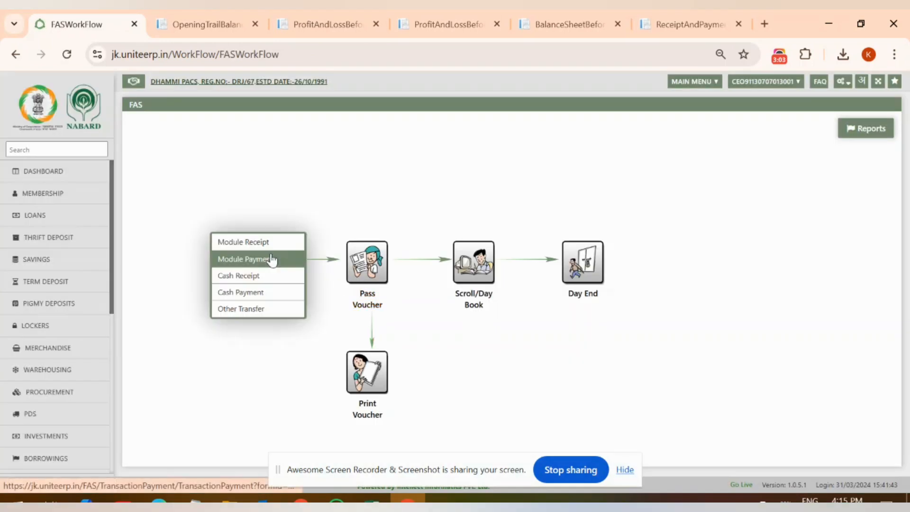
pyautogui.click(260, 310)
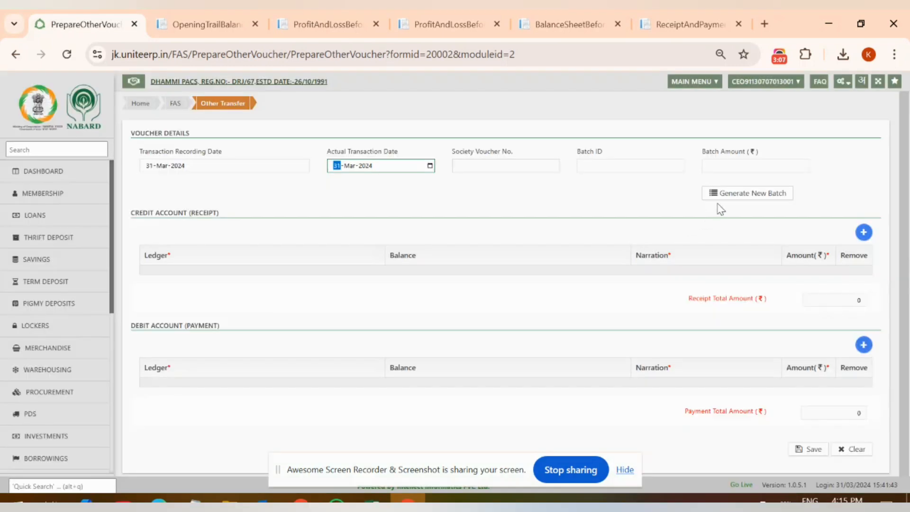
# Accept the day book date 31/03/2024 and generate a new batch for the Other Transfer voucher.
pyautogui.click(725, 194)
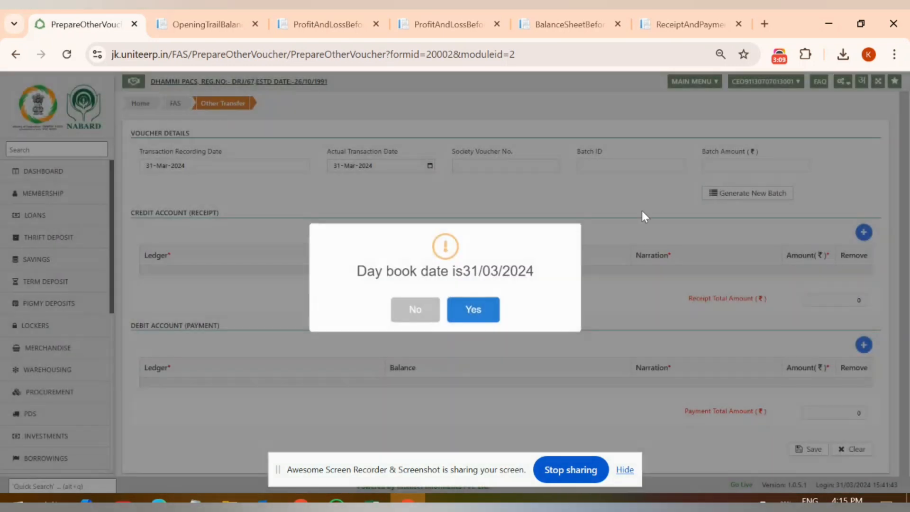
pyautogui.click(475, 308)
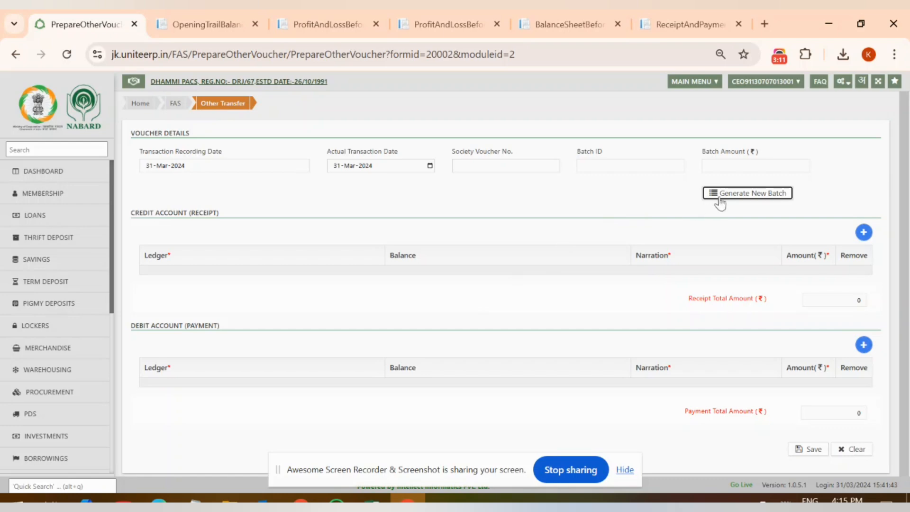
pyautogui.click(718, 194)
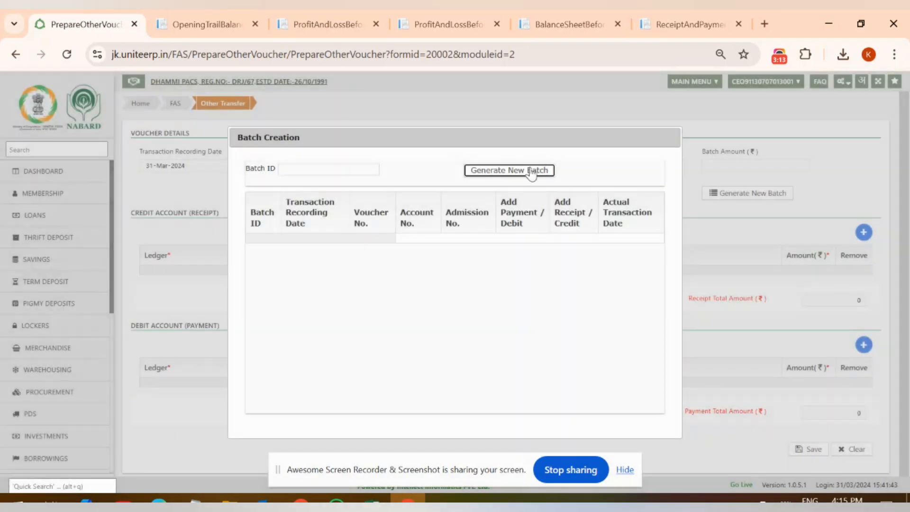
pyautogui.click(528, 170)
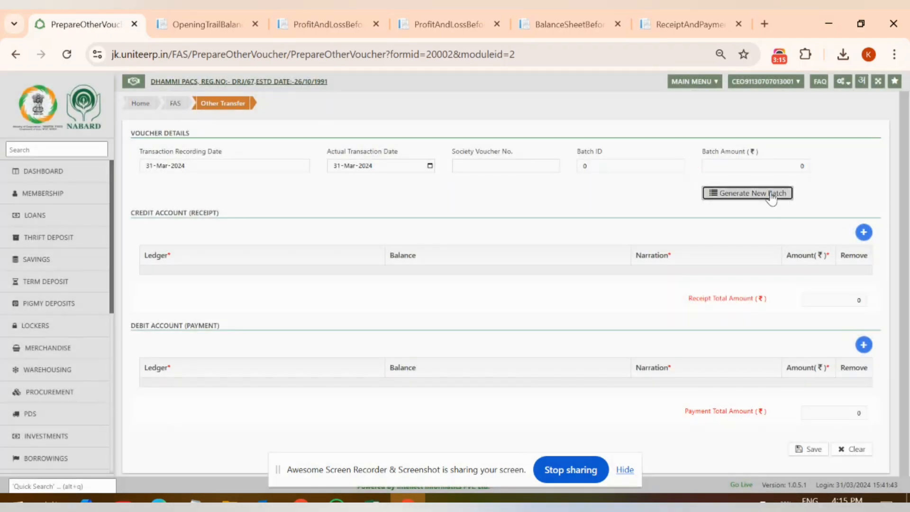
pyautogui.click(771, 195)
pyautogui.click(516, 173)
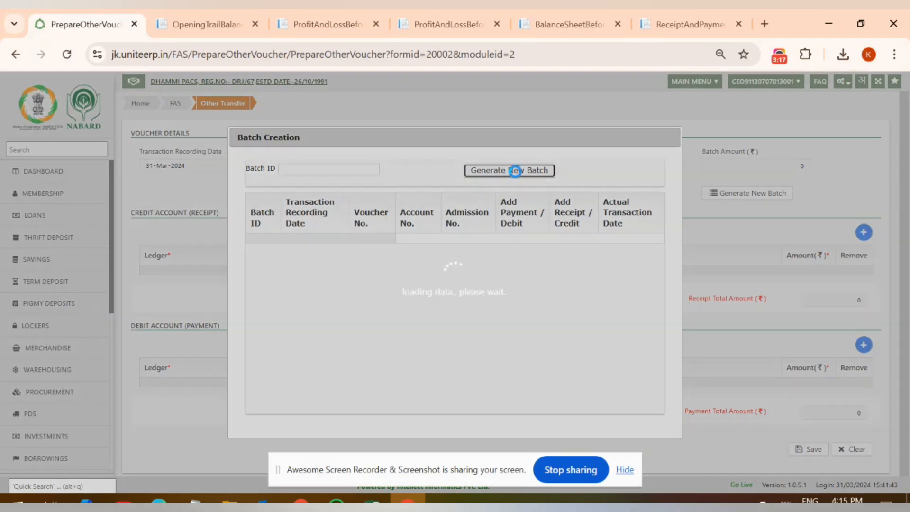
# Add a credit account row to the voucher with the ledger Profit prev / Undisbursed Profit.
pyautogui.click(864, 233)
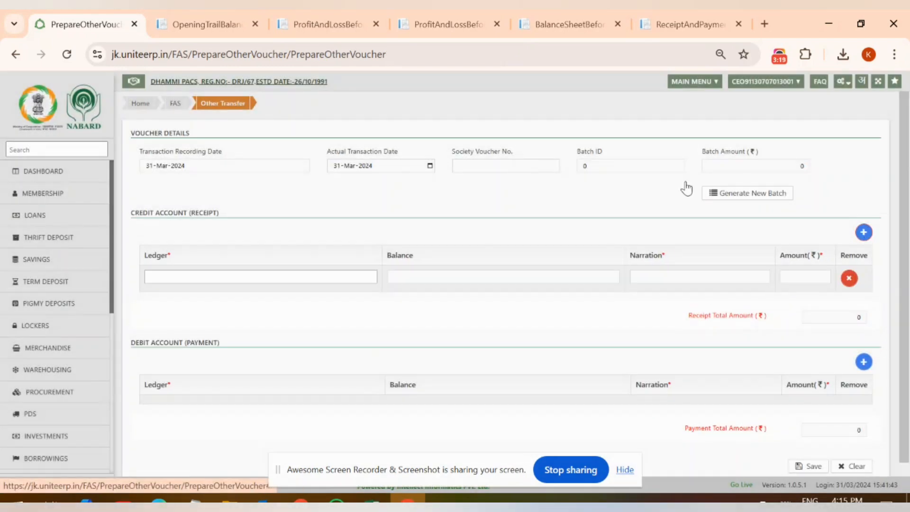
pyautogui.click(266, 275)
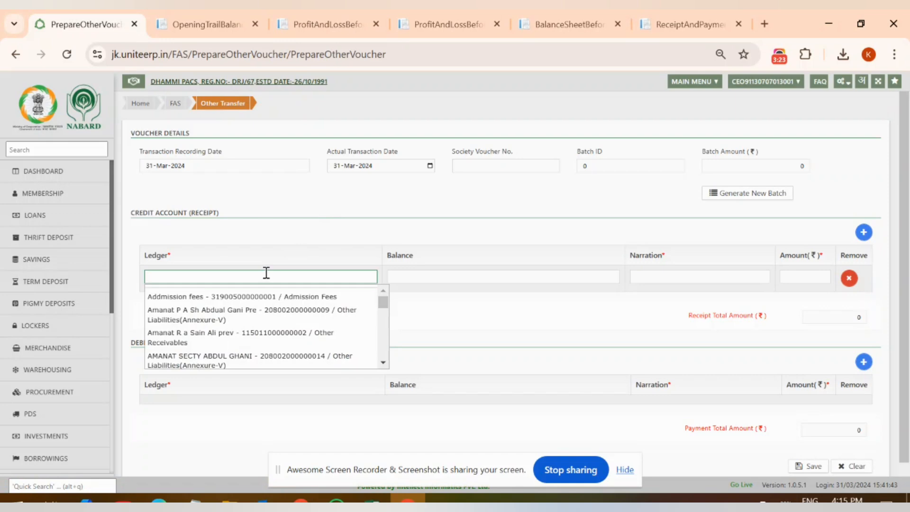
pyautogui.write('pre')
pyautogui.press('BackSpace')
pyautogui.press('BackSpace')
pyautogui.press('BackSpace')
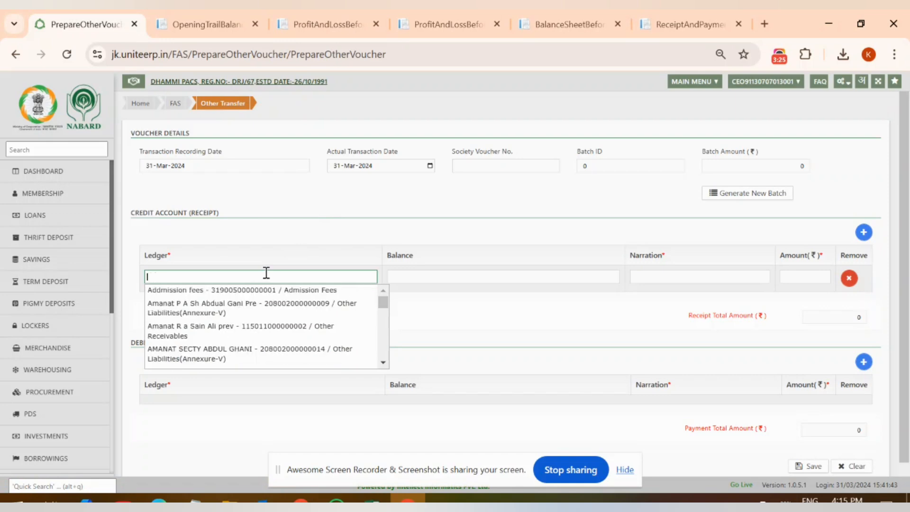
pyautogui.write('PROF')
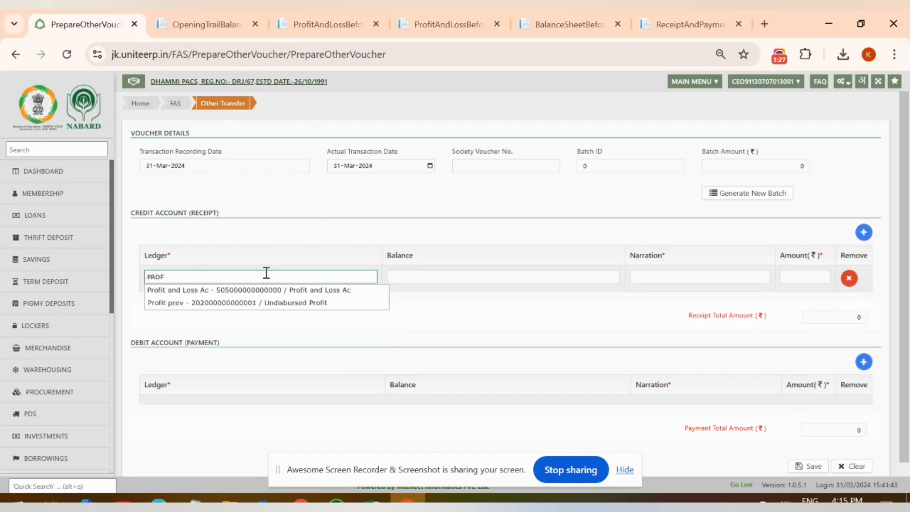
pyautogui.click(258, 304)
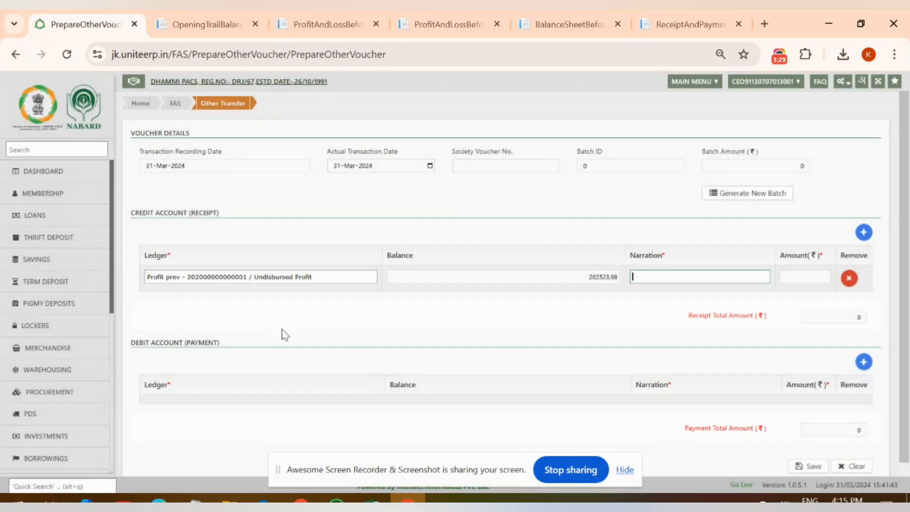
# Add a debit account row to the voucher with the ledger Profit and Loss Ac.
pyautogui.scroll(-1, 462, 374)
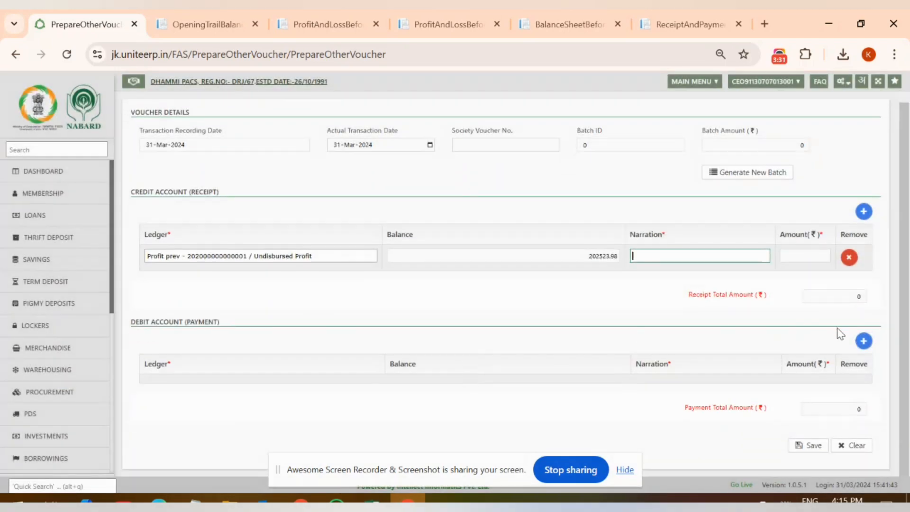
pyautogui.click(863, 341)
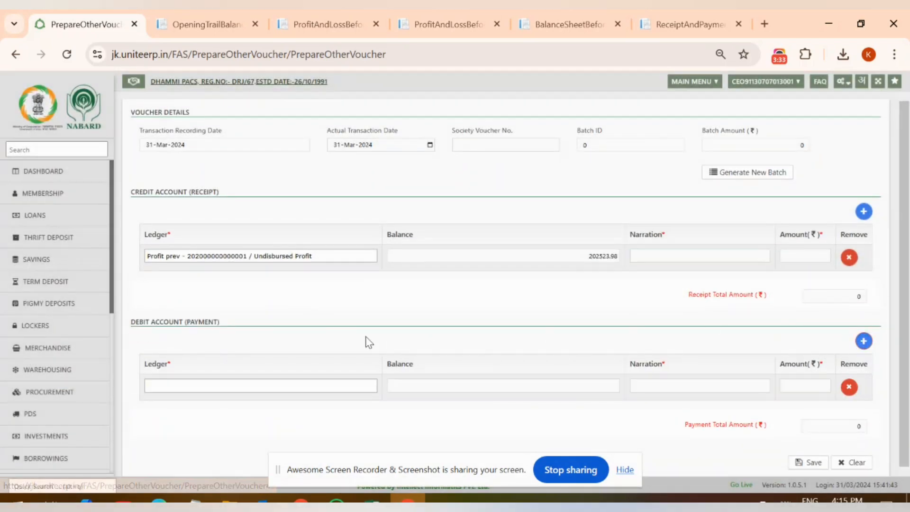
pyautogui.click(308, 385)
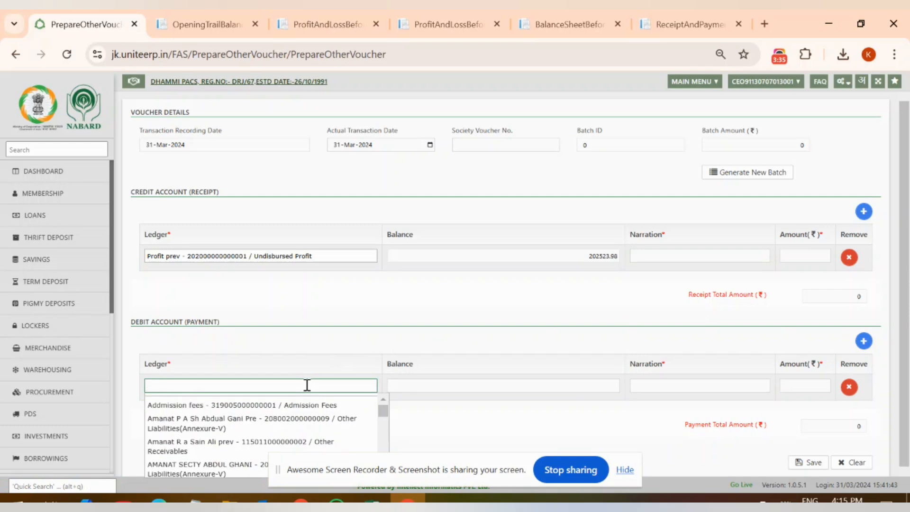
pyautogui.write('profi')
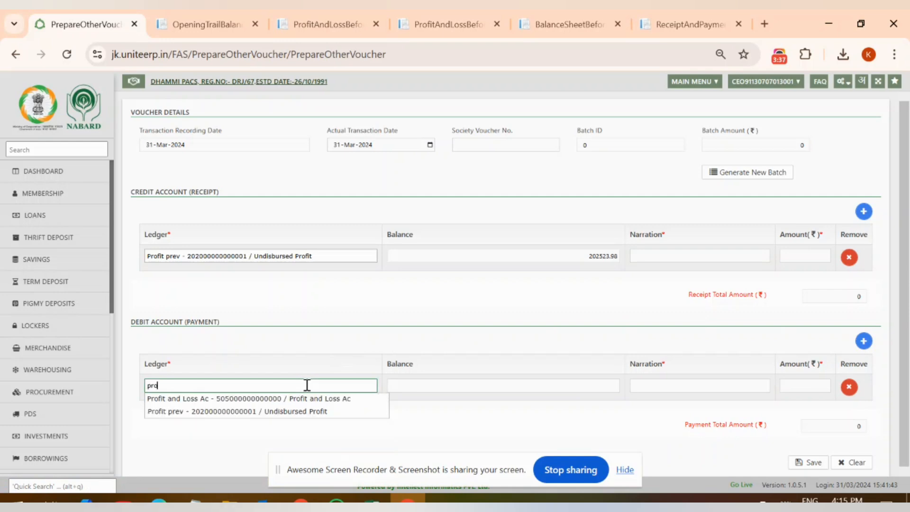
pyautogui.click(298, 400)
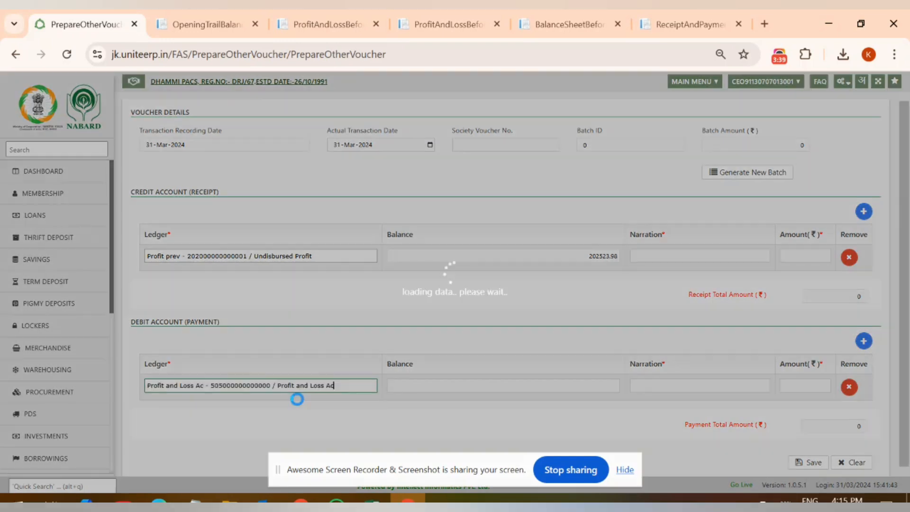
# Set the narration of both the debit and credit rows to the saved entry PREVIOUS PROFIT BEING ADDED TO ACCUMULATED AC.
pyautogui.write('a')
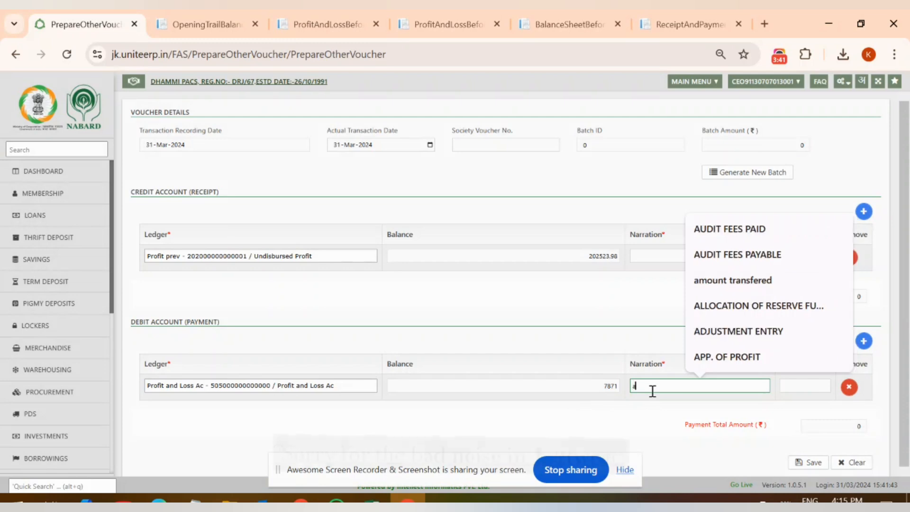
pyautogui.press('BackSpace')
pyautogui.write('previo')
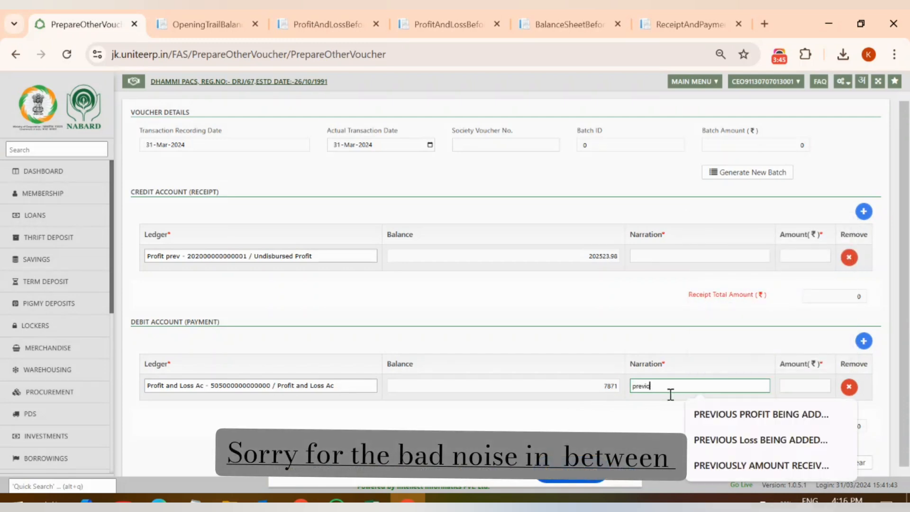
pyautogui.click(720, 412)
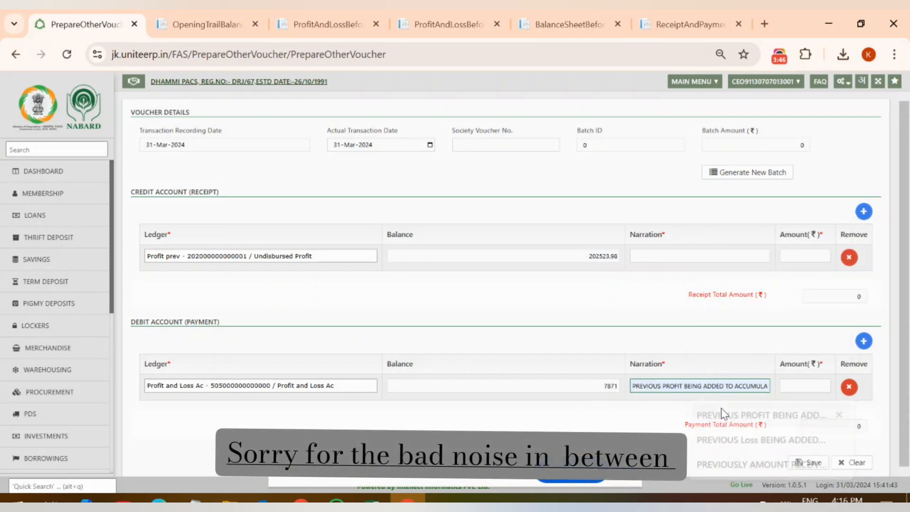
pyautogui.click(671, 259)
pyautogui.write('previos')
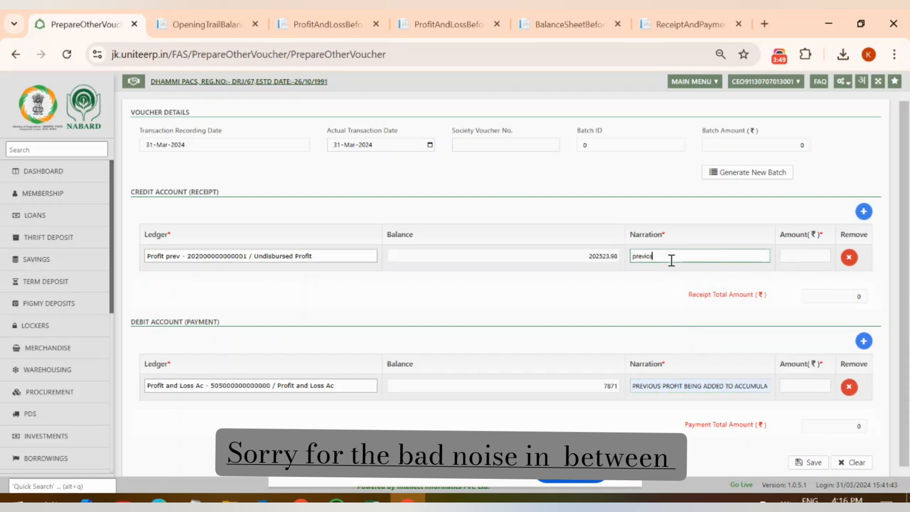
pyautogui.press('BackSpace')
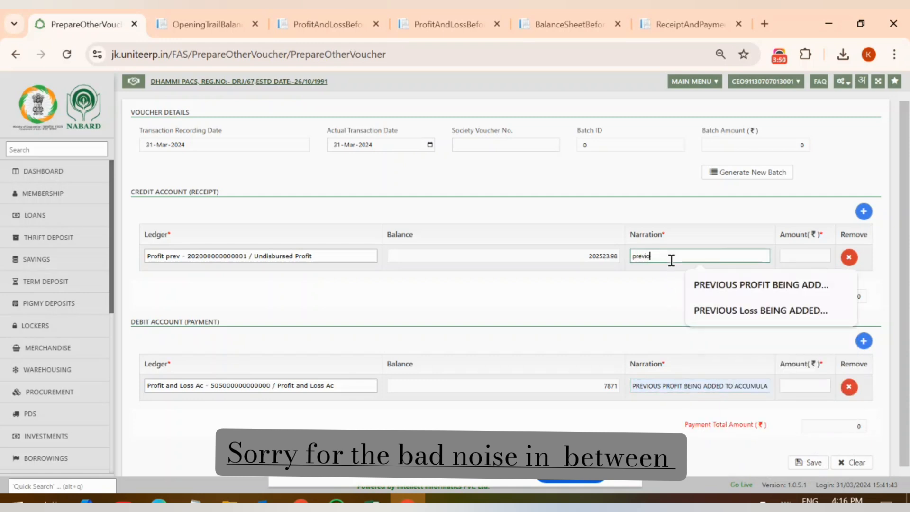
pyautogui.click(714, 284)
# Set the amount to 7871 in both the Profit prev credit row and the Profit and Loss Ac debit row.
pyautogui.click(802, 253)
pyautogui.write('78')
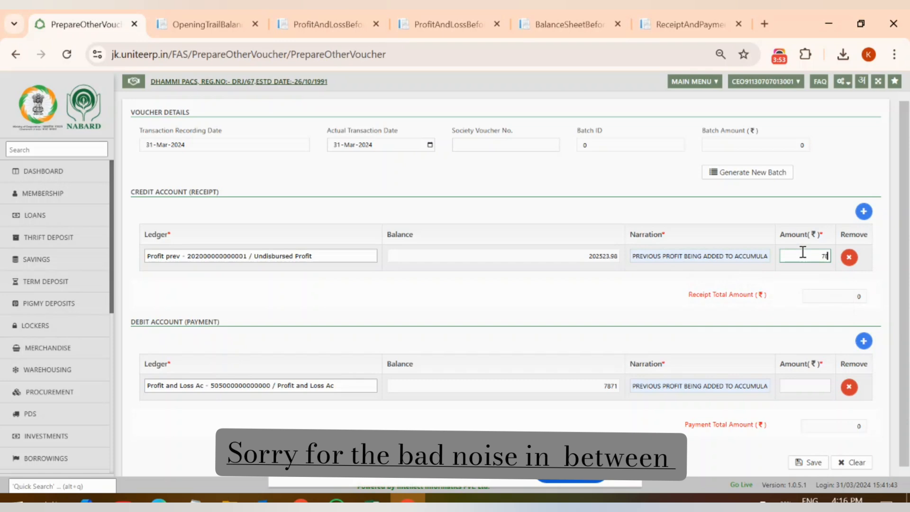
pyautogui.write('71')
pyautogui.click(817, 382)
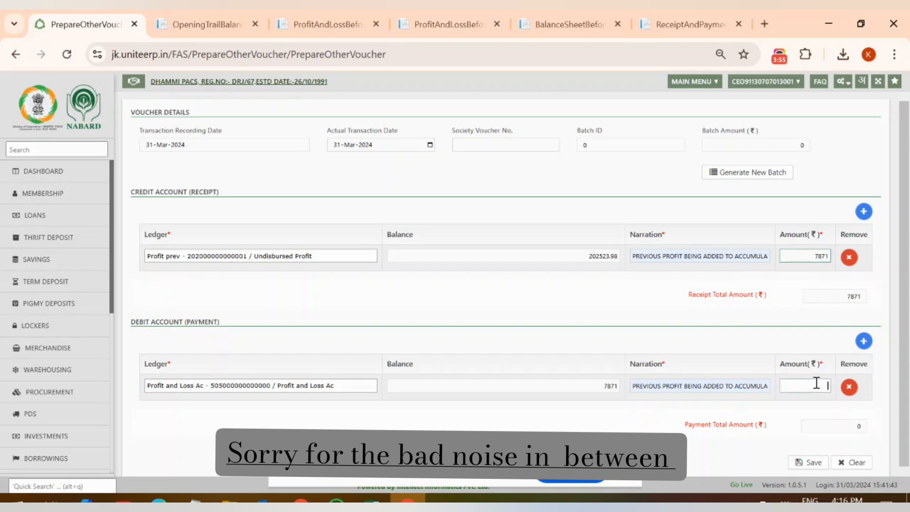
pyautogui.write('7871')
# Save the Other Transfer voucher, accept the day book date 31/03/2024, and close the voucher print preview.
pyautogui.scroll(-1, 816, 374)
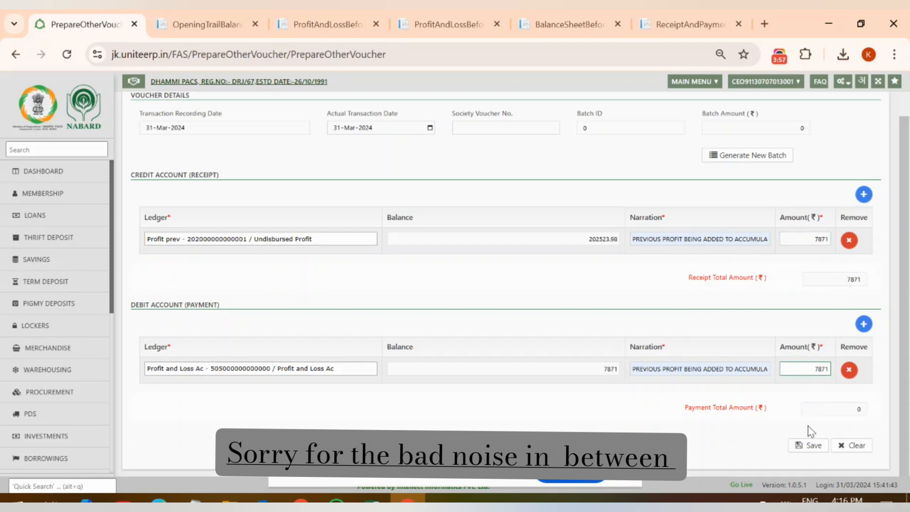
pyautogui.click(802, 447)
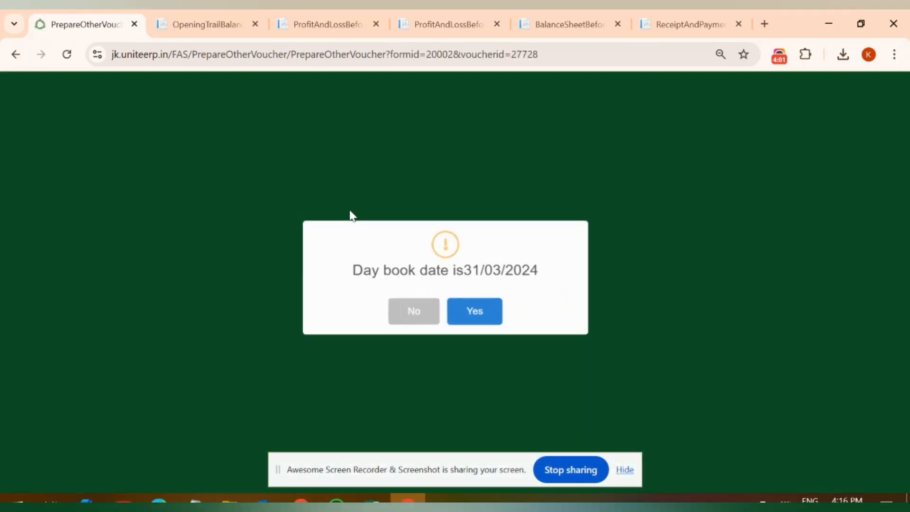
pyautogui.click(457, 309)
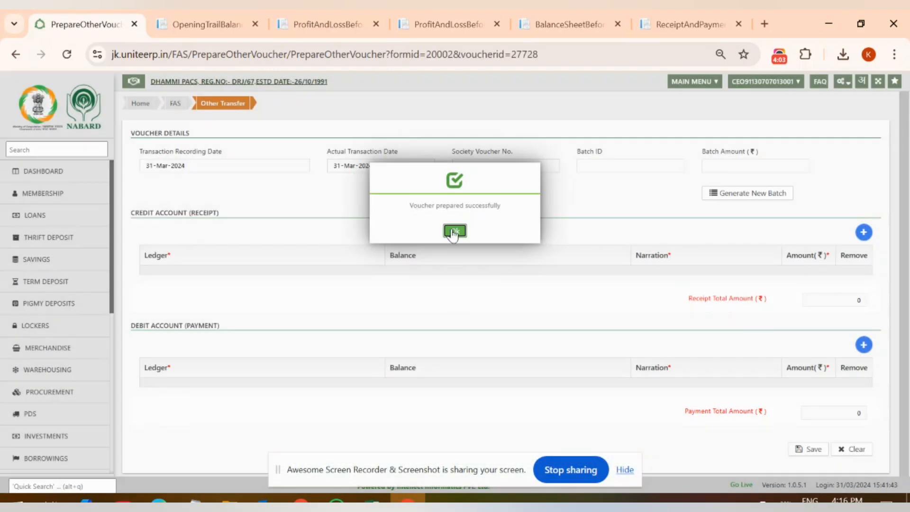
pyautogui.click(453, 232)
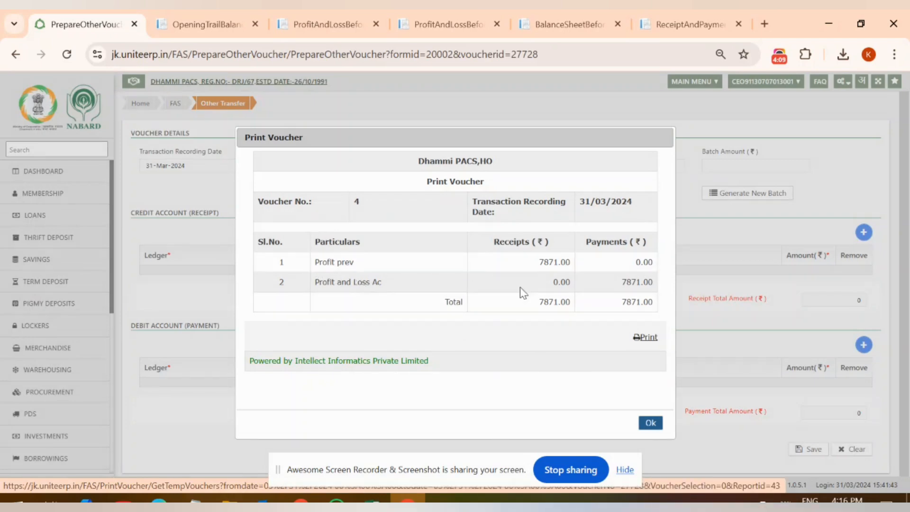
pyautogui.click(645, 425)
# Go to the dashboard, open its pending vouchers, and list the ones dated 31-Mar-2024 for all modules.
pyautogui.click(37, 131)
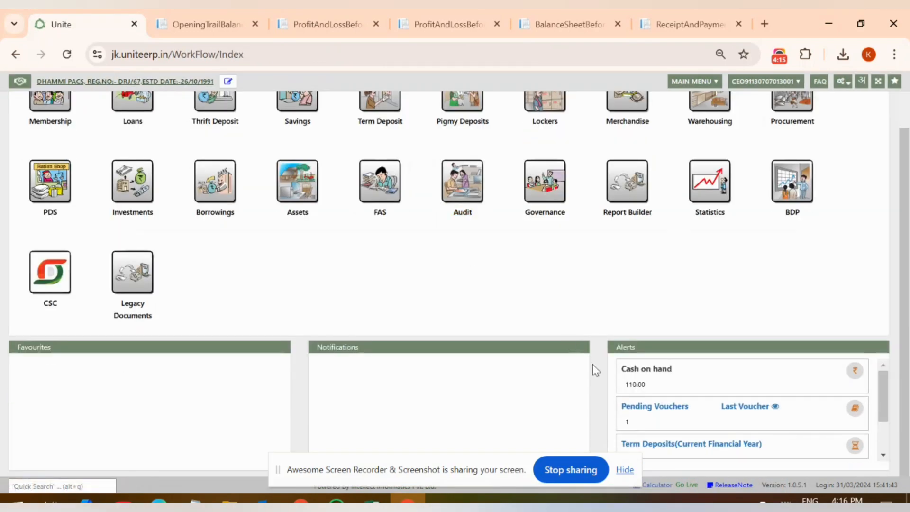
pyautogui.click(625, 408)
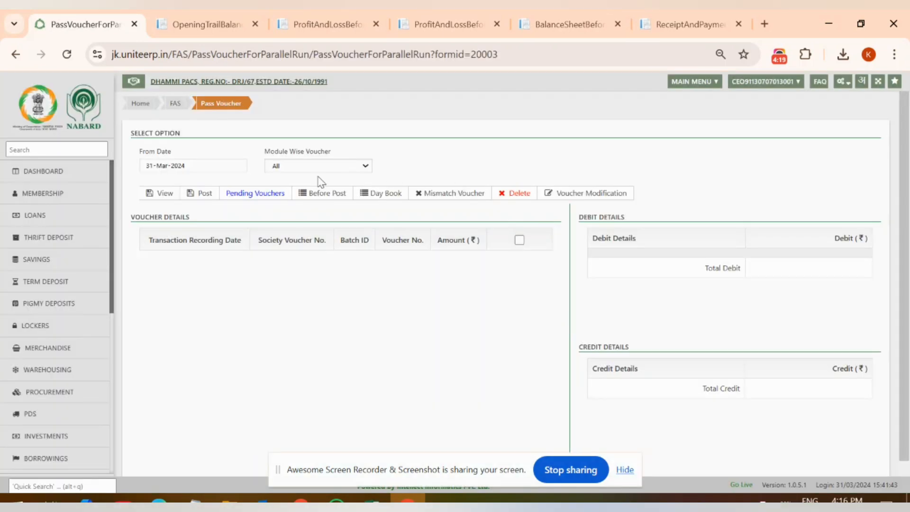
pyautogui.click(164, 193)
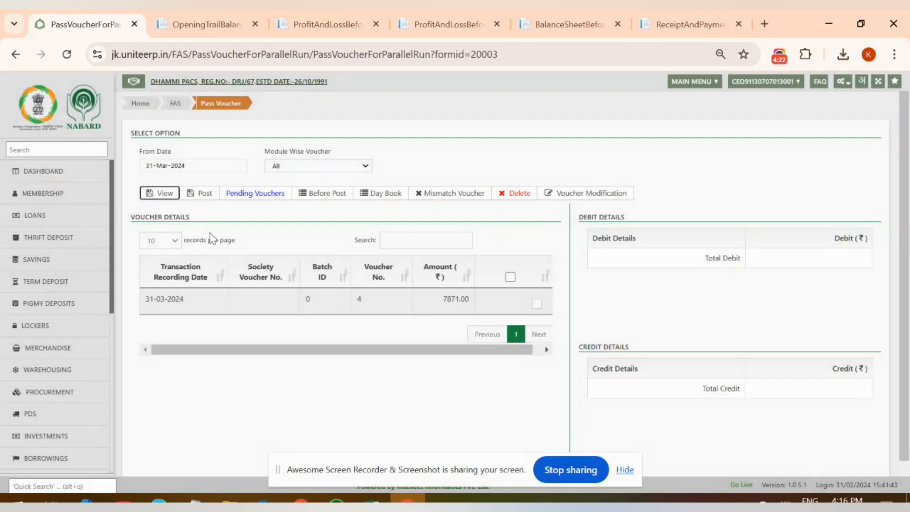
# Select the pending 7871.00 voucher, check its debit and credit details, and post it.
pyautogui.click(537, 304)
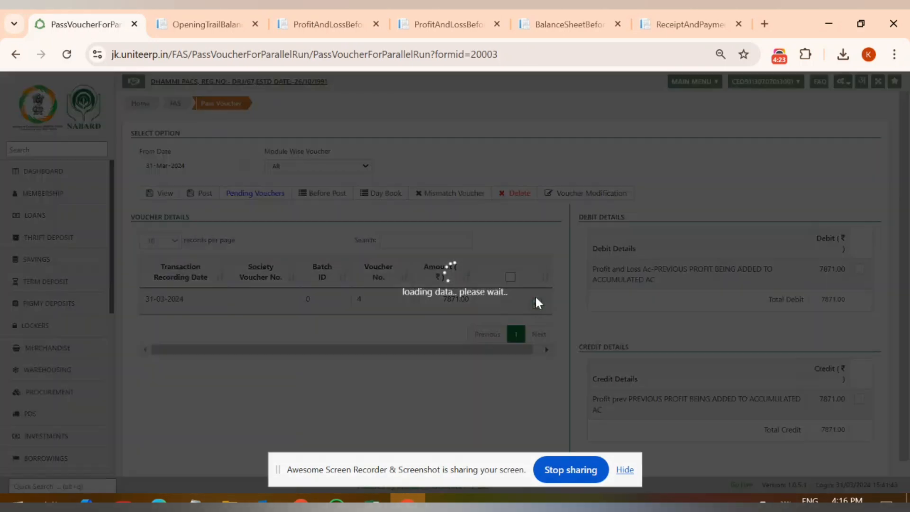
pyautogui.scroll(-1, 624, 383)
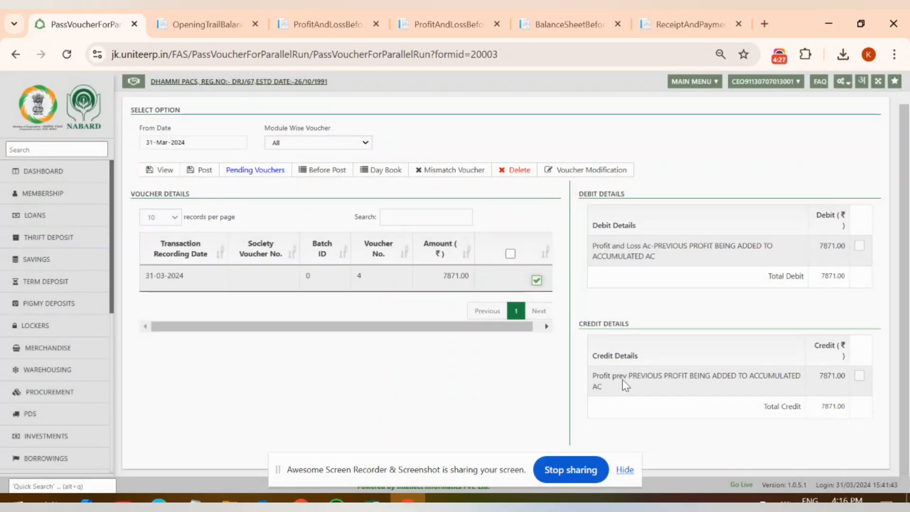
pyautogui.scroll(1, 622, 379)
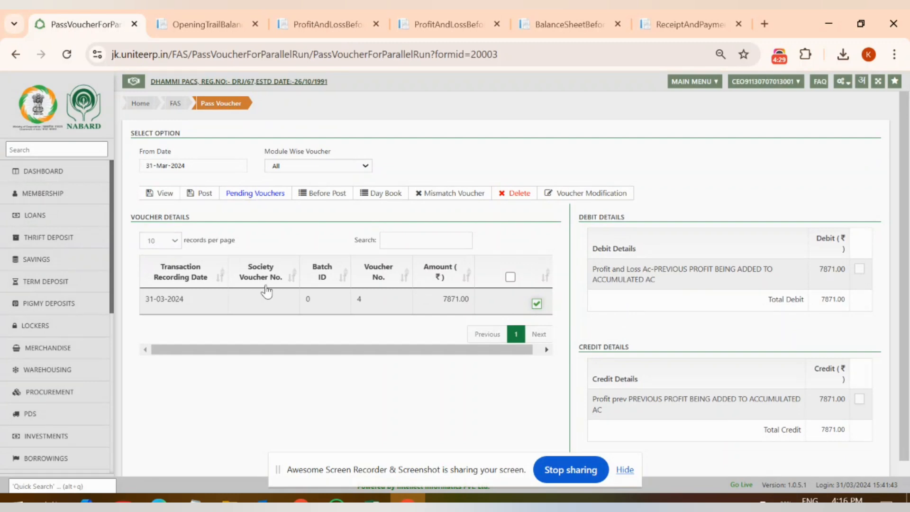
pyautogui.click(194, 195)
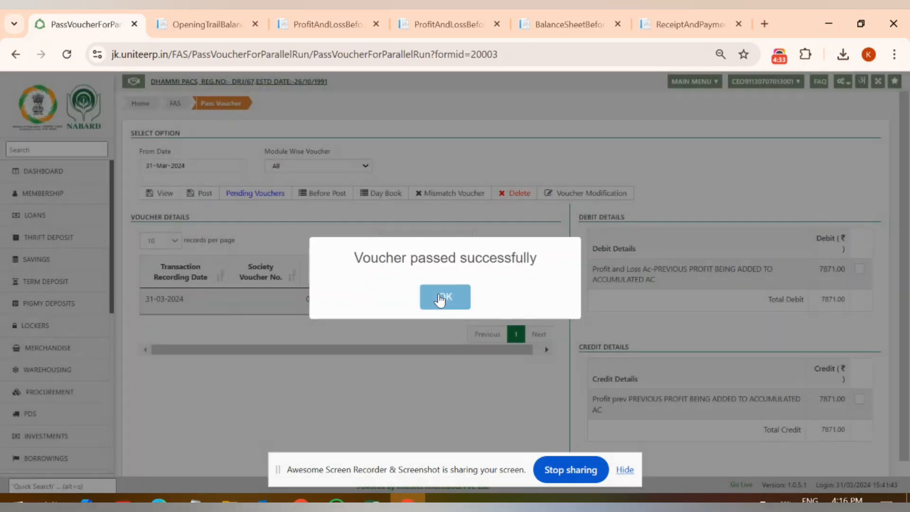
pyautogui.click(441, 299)
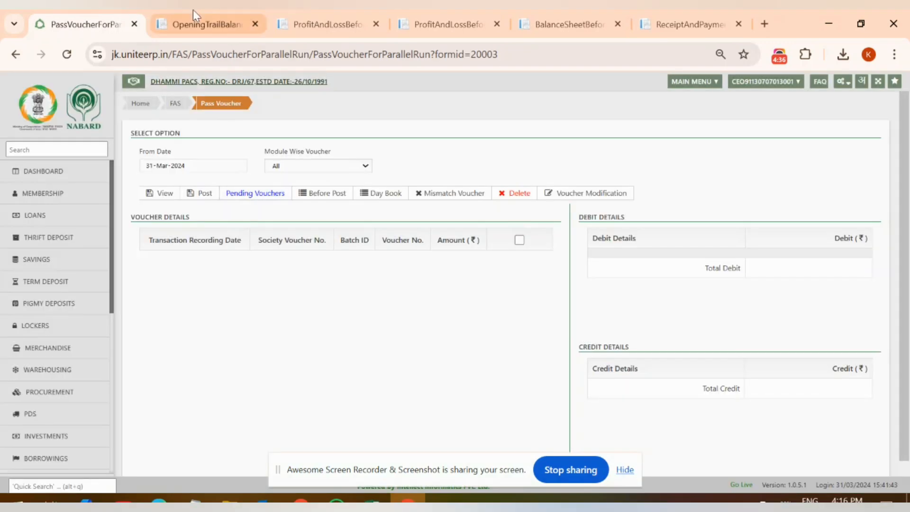
# Switch to the Opening Trial Balance report and reload it, accepting the form resubmission.
pyautogui.click(195, 23)
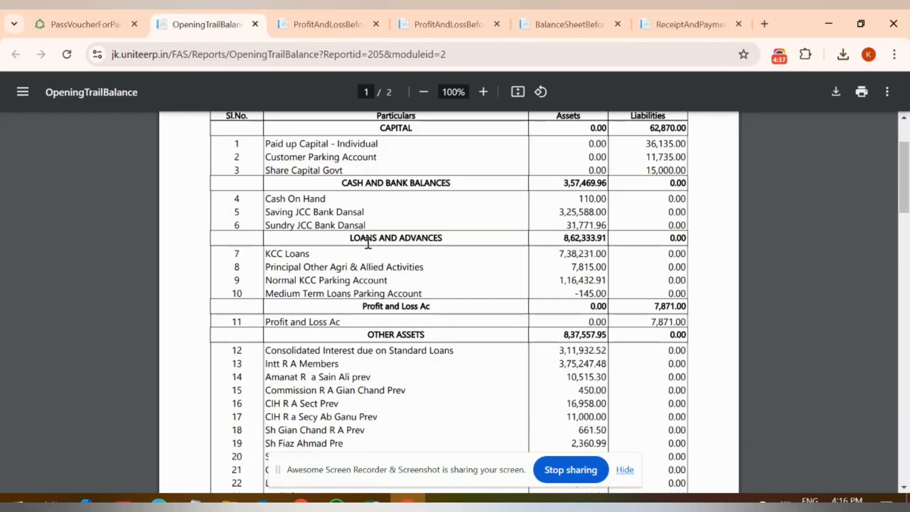
pyautogui.scroll(2, 369, 243)
pyautogui.rightClick(373, 320)
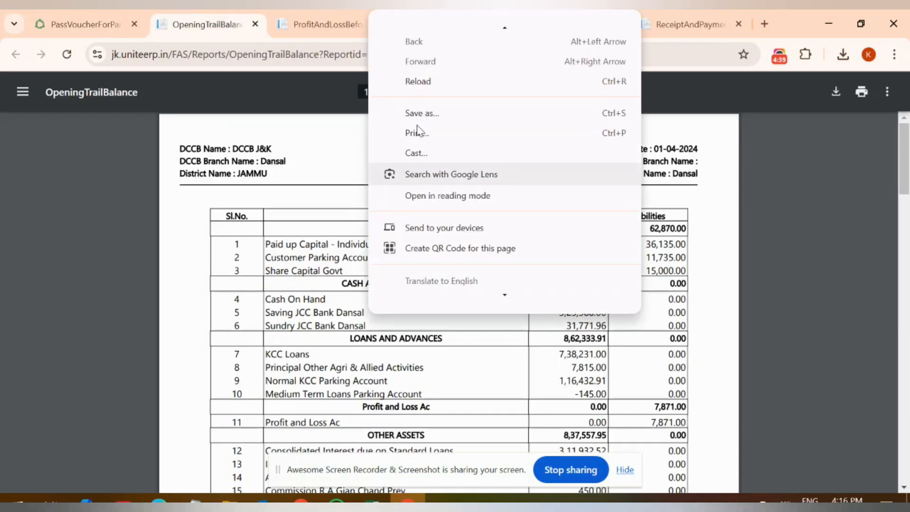
pyautogui.click(426, 82)
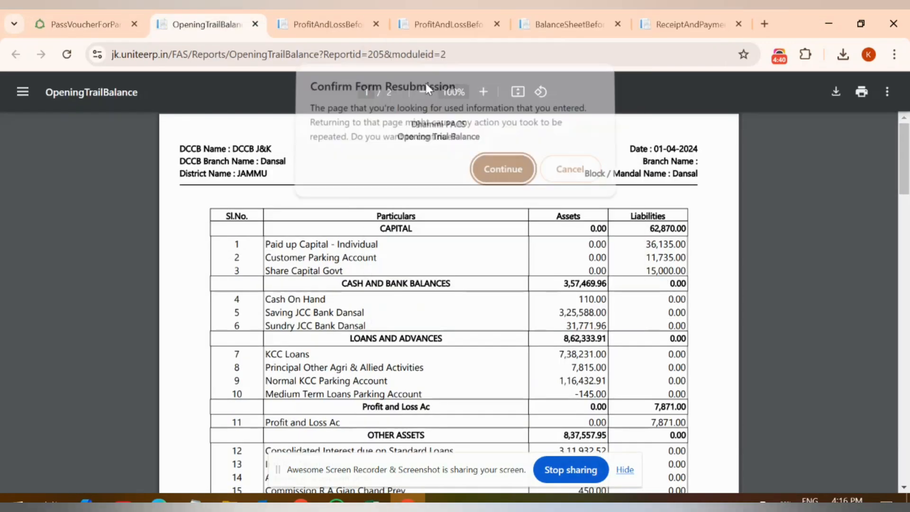
pyautogui.click(501, 175)
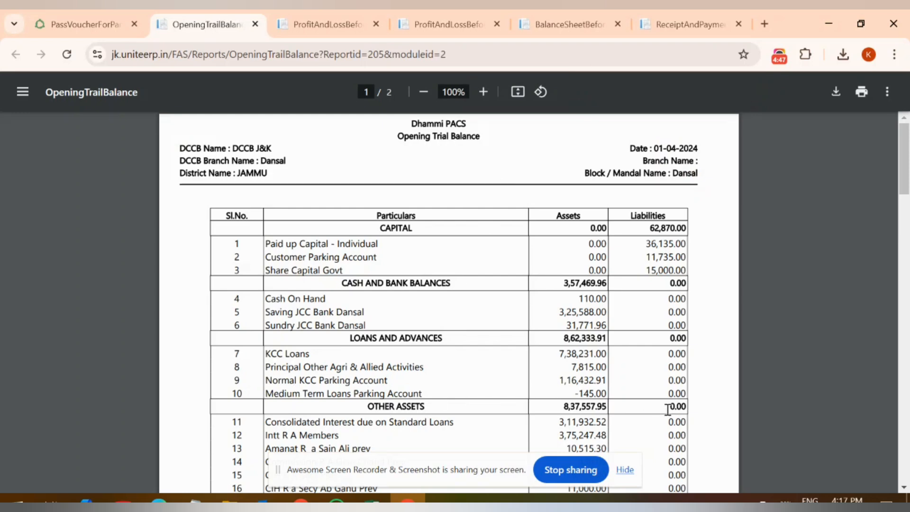
# Examine the reloaded trial balance's Profit prev entry and grand totals, and return to the Pass Voucher page.
pyautogui.scroll(-5, 669, 409)
pyautogui.scroll(-7, 668, 409)
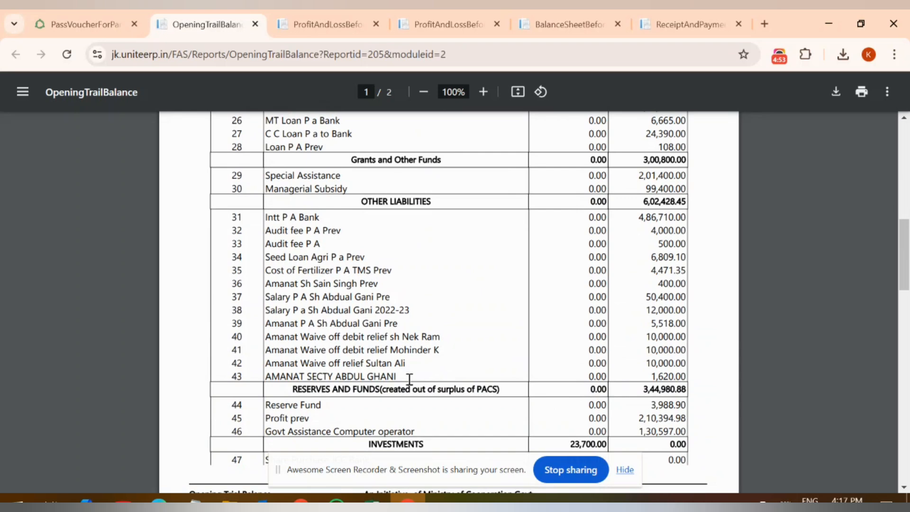
pyautogui.scroll(-1, 409, 382)
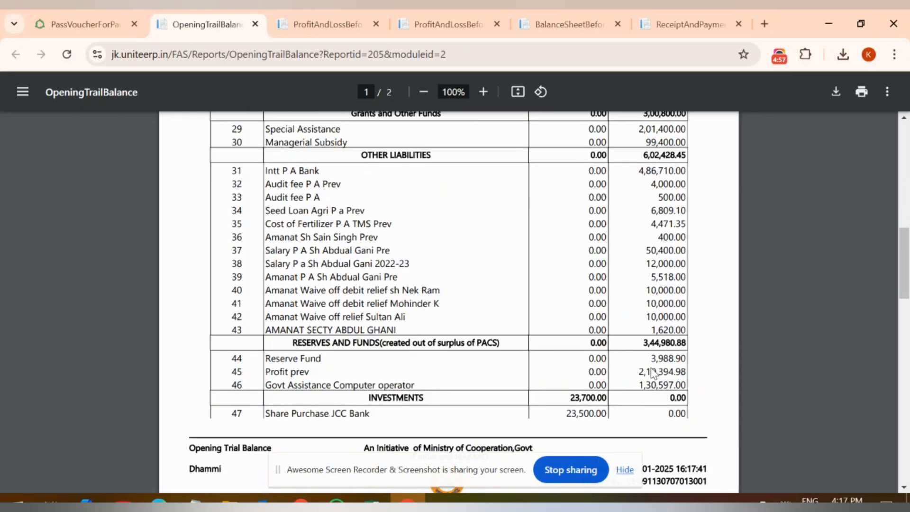
pyautogui.scroll(-3, 413, 327)
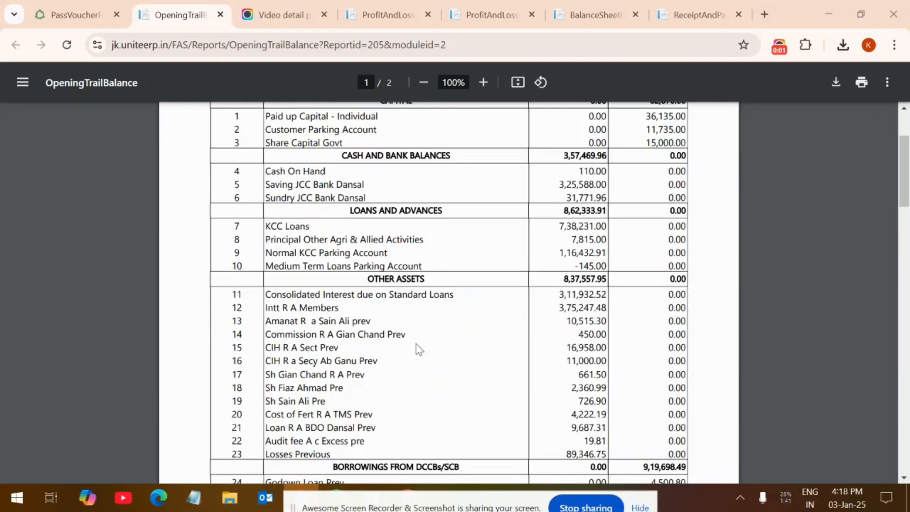
pyautogui.scroll(-15, 417, 337)
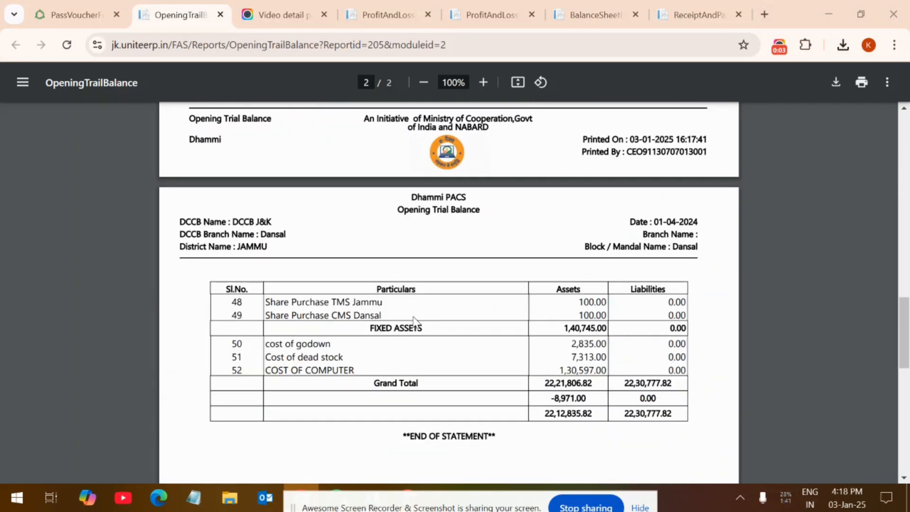
pyautogui.scroll(-3, 415, 322)
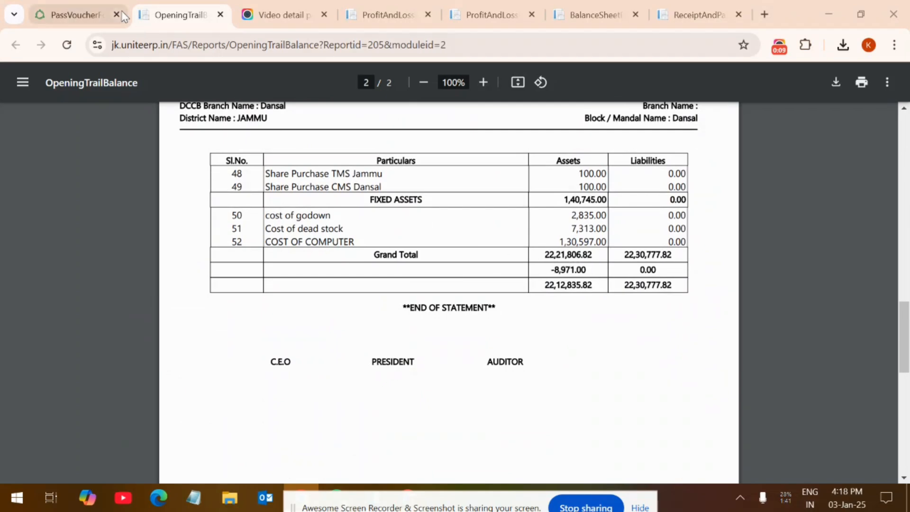
pyautogui.scroll(15, 347, 175)
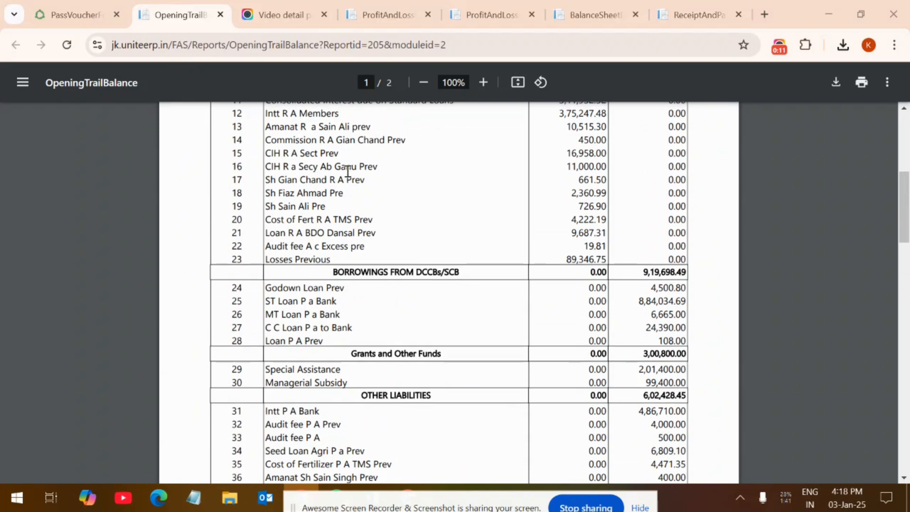
pyautogui.click(76, 14)
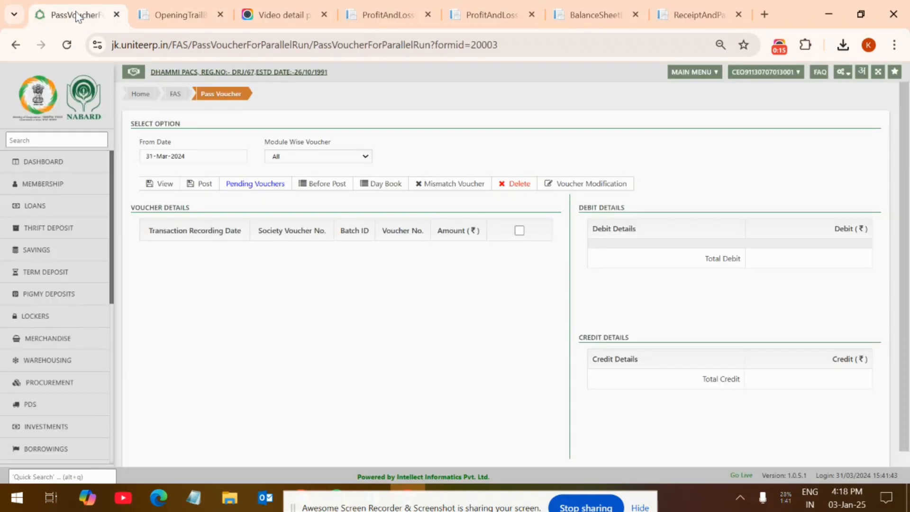